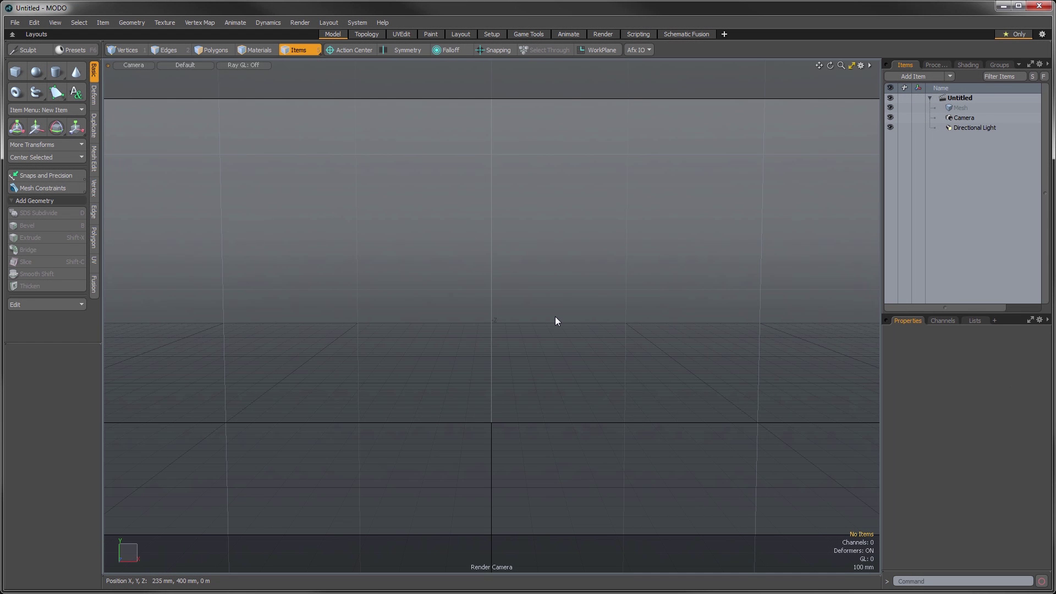
# - Open the recent scene CoffeeMaker_wPackage.lxo from the Video_03 source folder
pyautogui.click(16, 22)
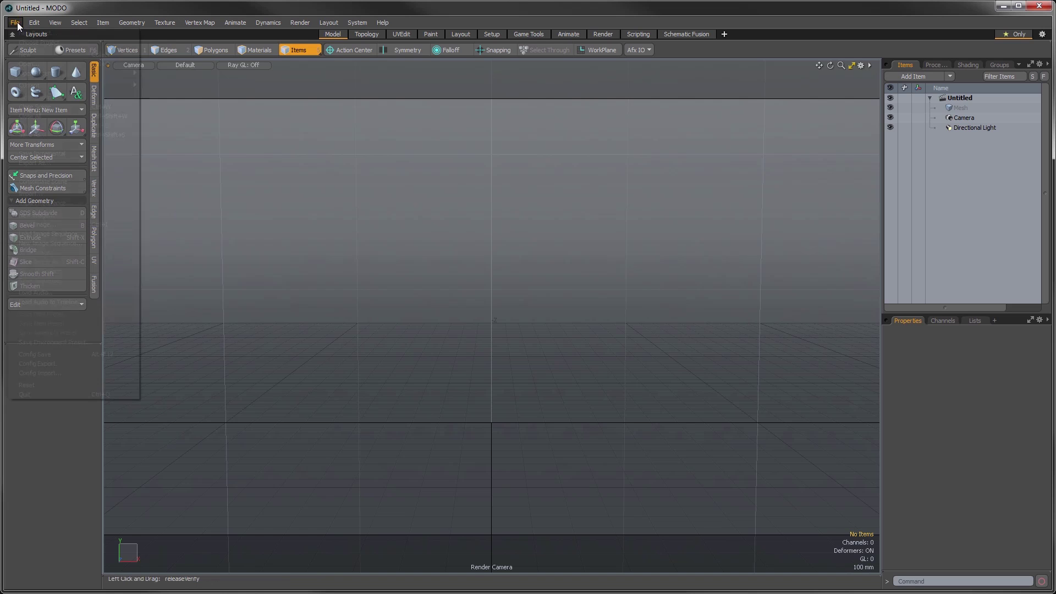
pyautogui.moveTo(53, 72)
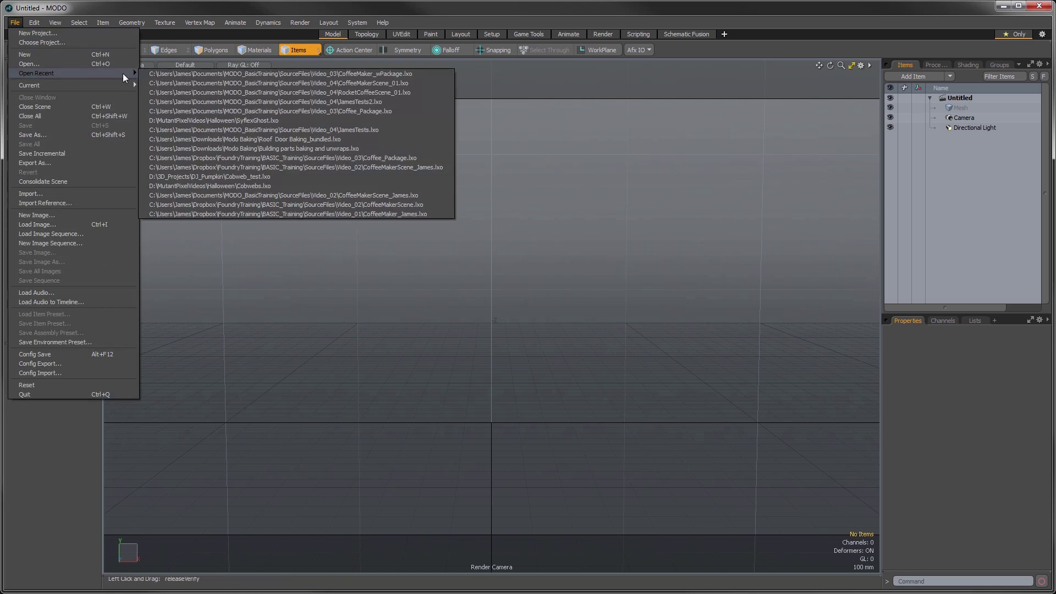
pyautogui.click(172, 73)
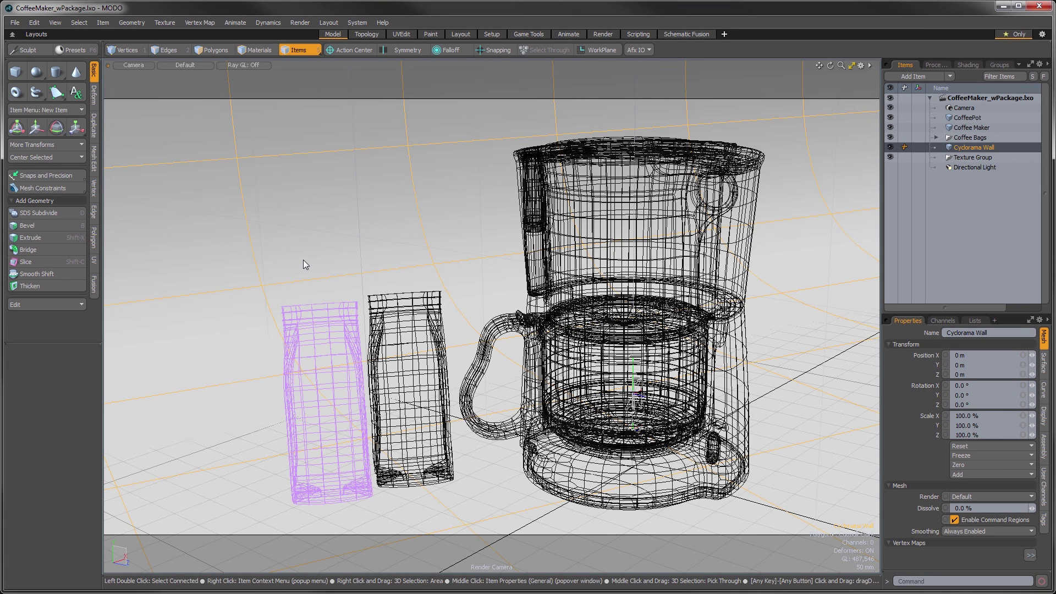
# - Save the scene under the new name CoffeeMakerScene_01.lxo in the Video_04 folder
pyautogui.hotkey('ctrl', 'shift', 's')
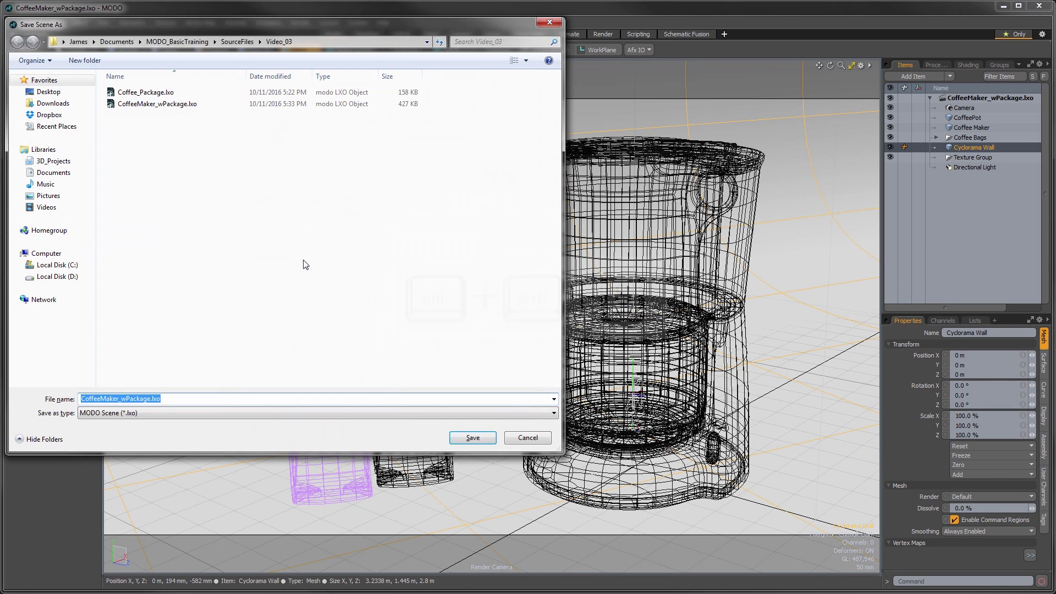
pyautogui.click(261, 42)
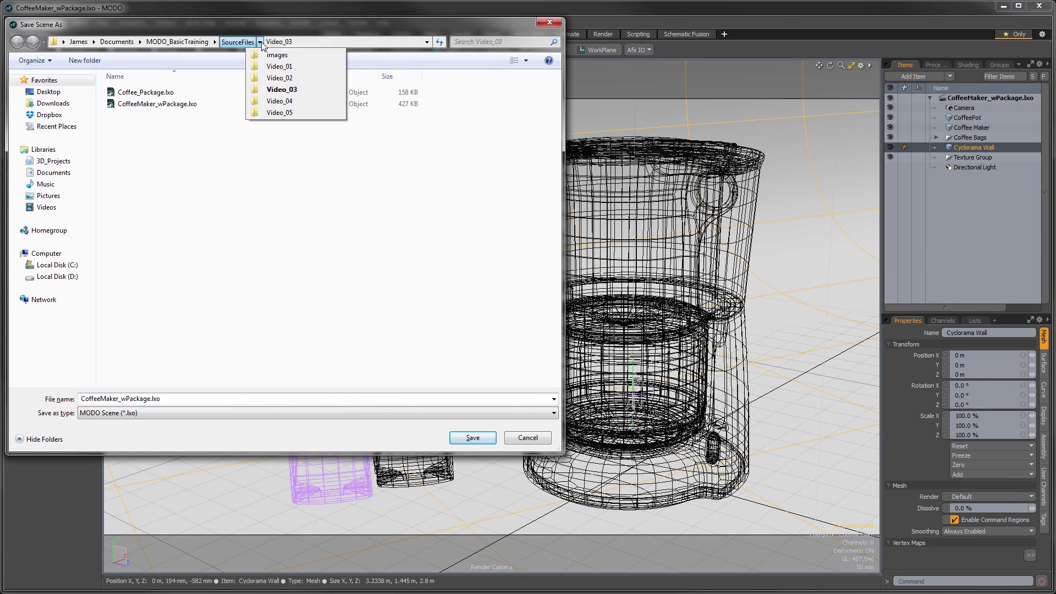
pyautogui.click(275, 104)
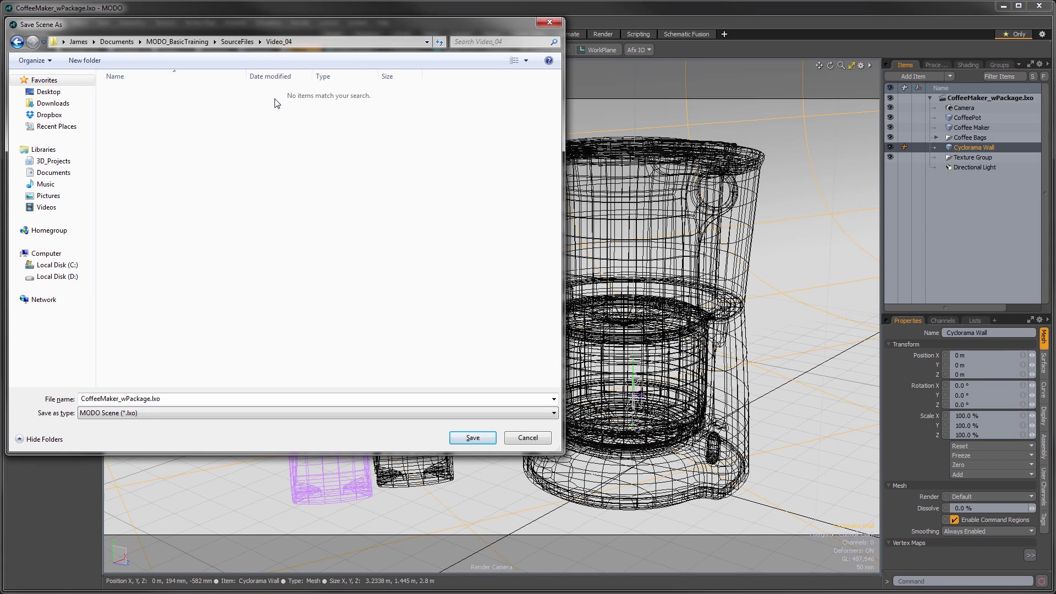
pyautogui.click(121, 398)
pyautogui.moveTo(119, 398); pyautogui.dragTo(148, 399)
pyautogui.write('Scene')
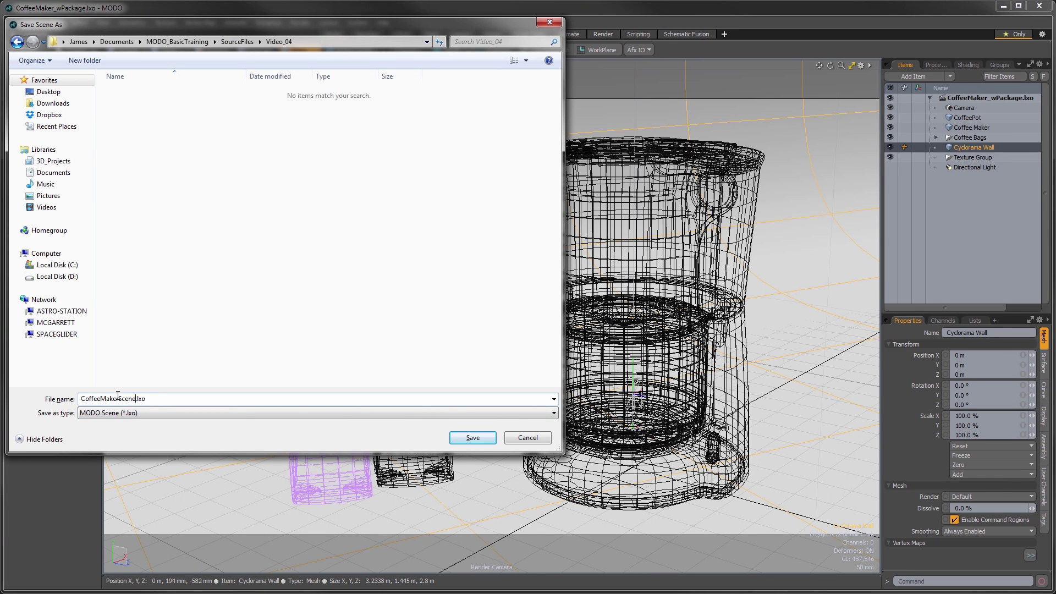
pyautogui.write('_01')
pyautogui.click(454, 437)
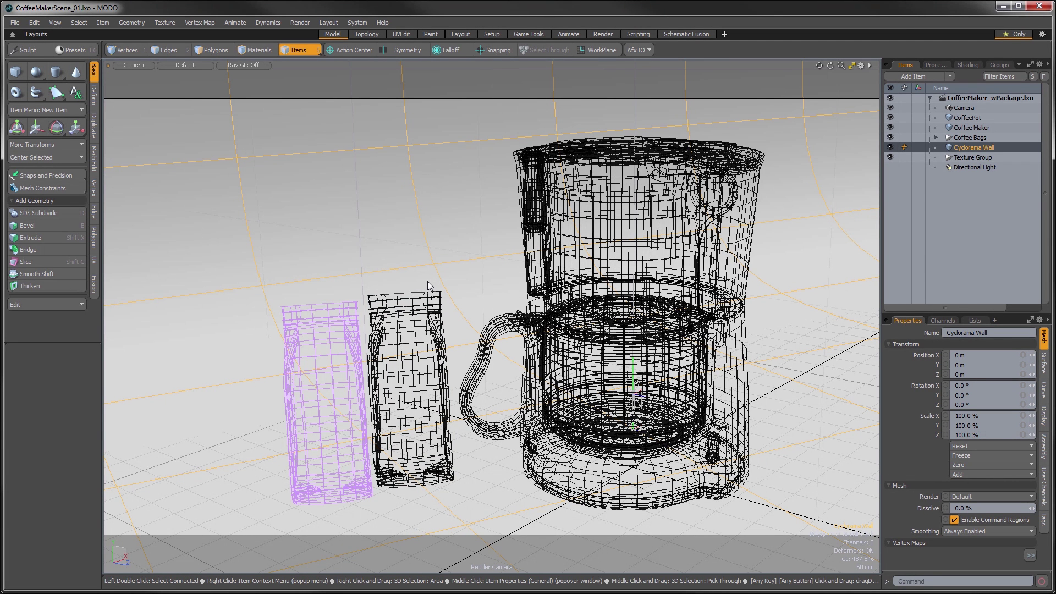
# - Import BasicCoffeeMug.obj from the Video_04 folder into the scene, using meters as the OBJ units
pyautogui.click(16, 23)
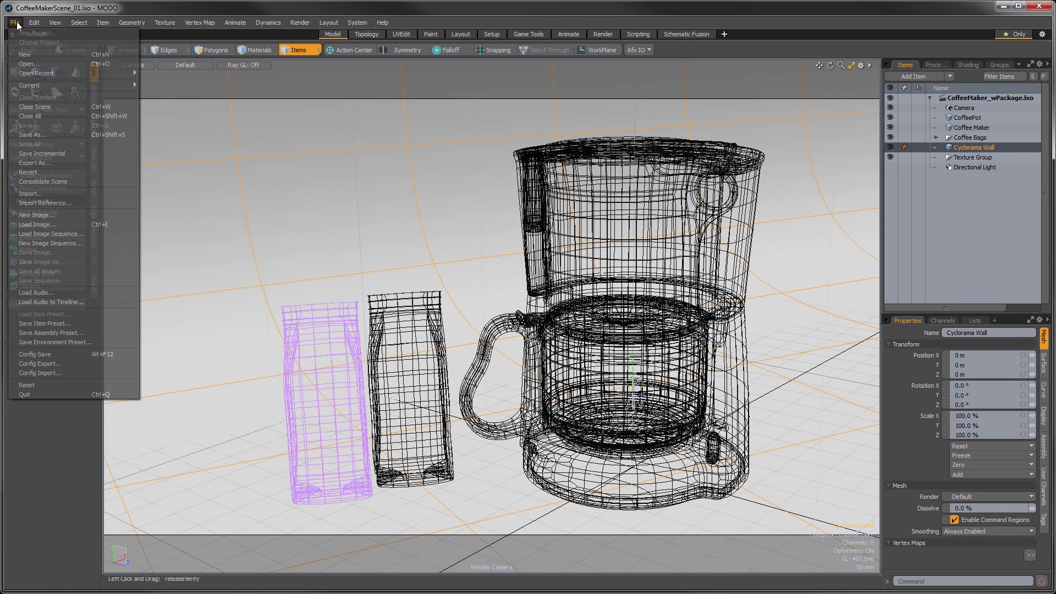
pyautogui.click(32, 194)
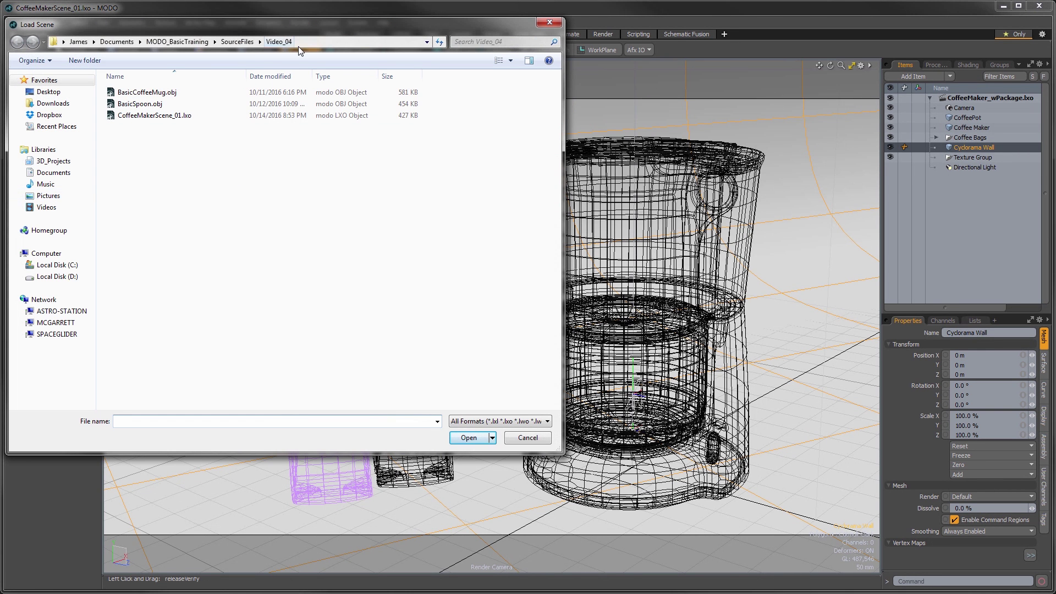
pyautogui.click(147, 93)
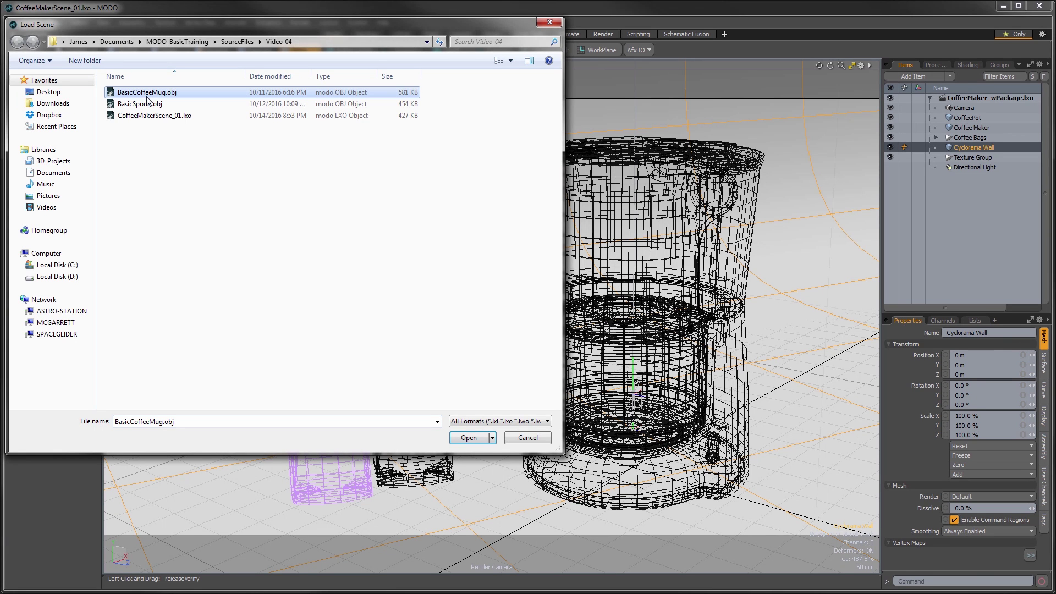
pyautogui.click(469, 438)
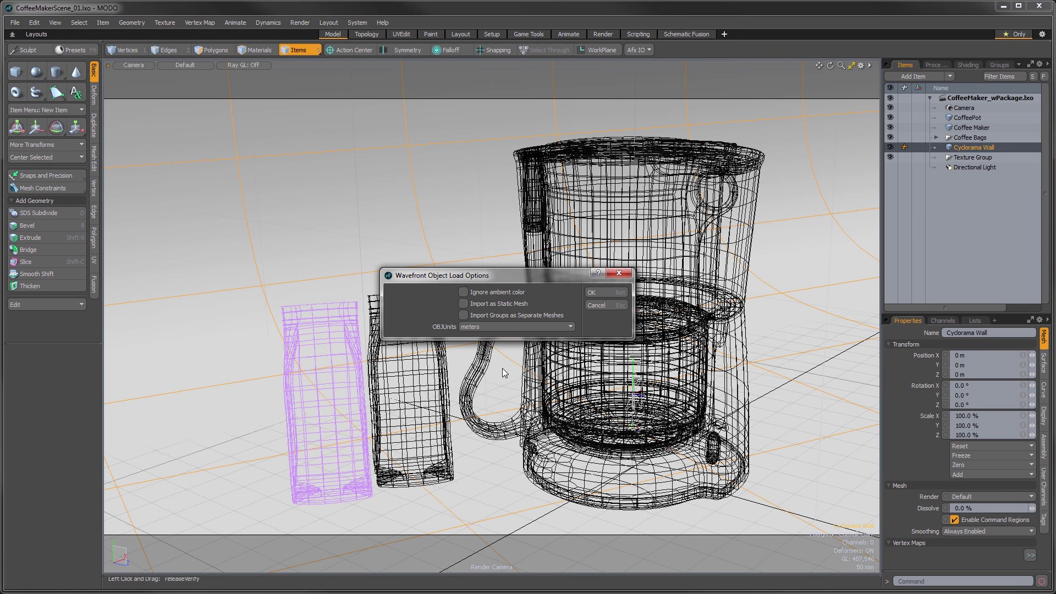
pyautogui.moveTo(538, 275); pyautogui.dragTo(547, 274)
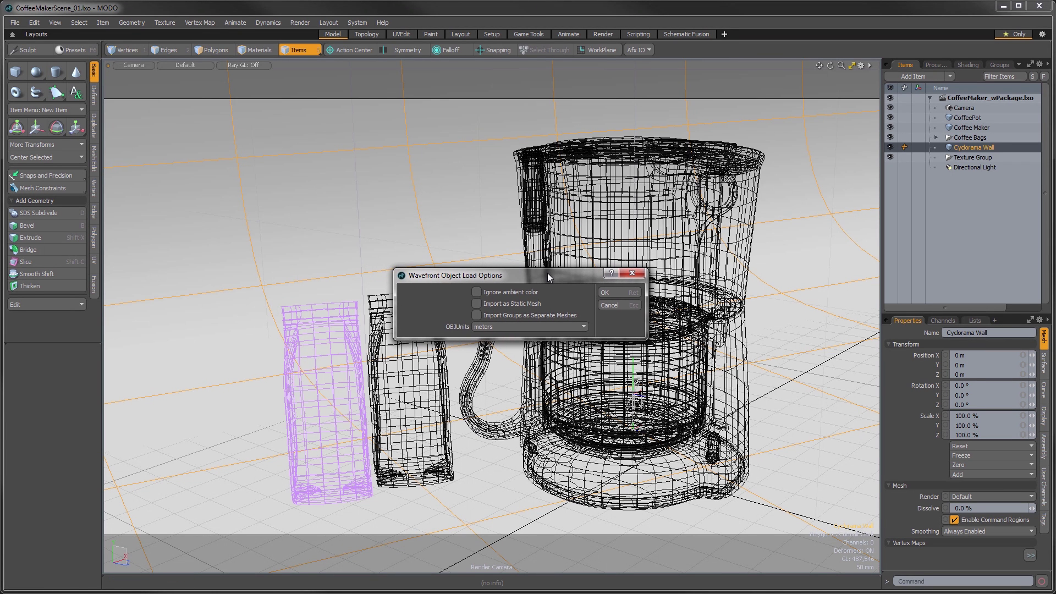
pyautogui.click(615, 292)
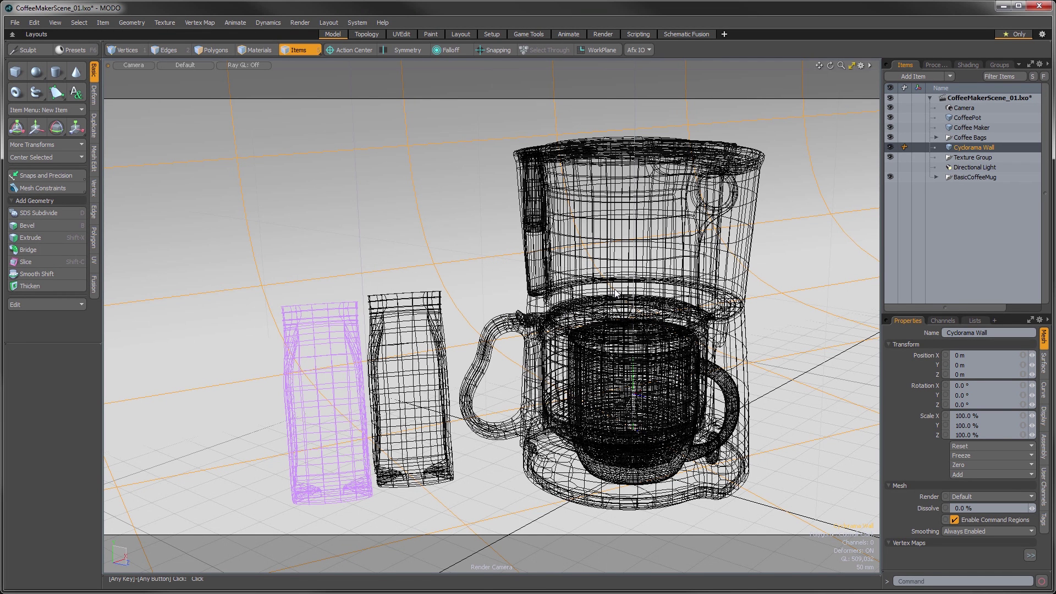
# - Select BasicCoffeeMug and hide every other visible item, including the Cyclorama Wall, Coffee Bags, Coffee Maker and CoffeePot
pyautogui.click(975, 177)
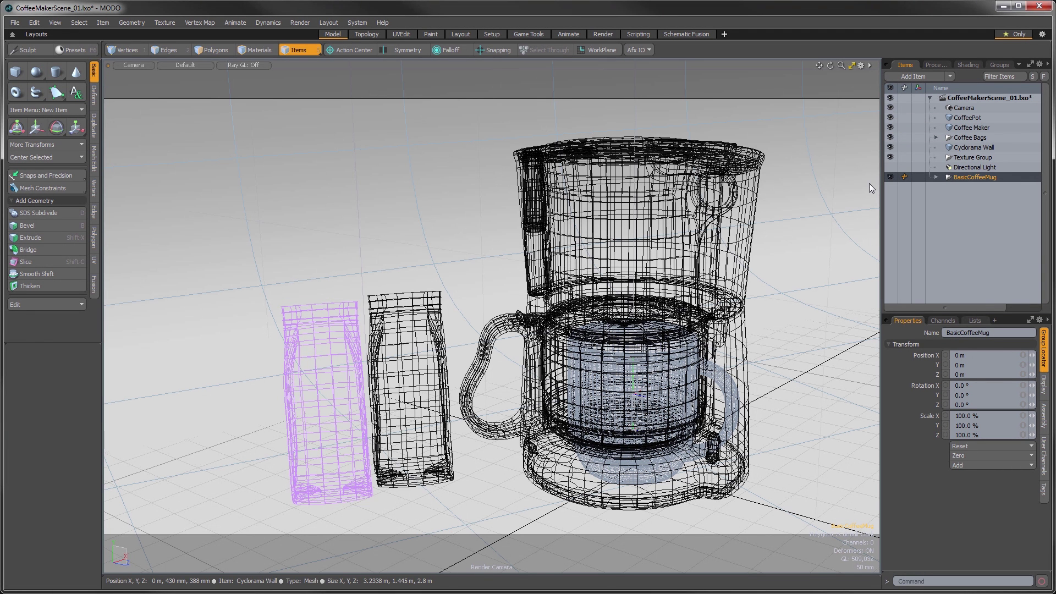
pyautogui.click(889, 146)
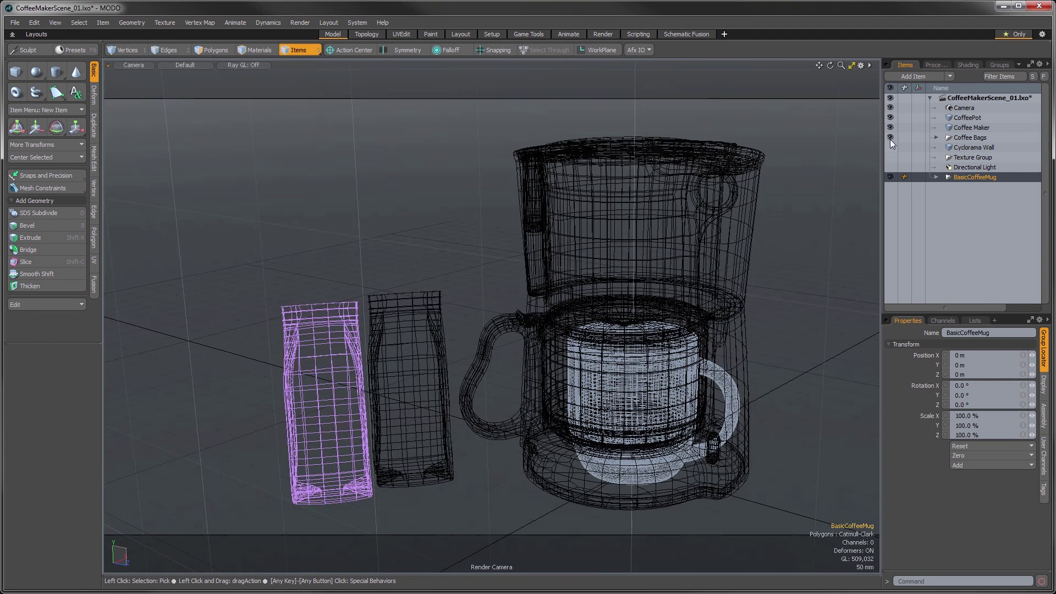
pyautogui.click(890, 137)
pyautogui.click(890, 127)
pyautogui.click(890, 117)
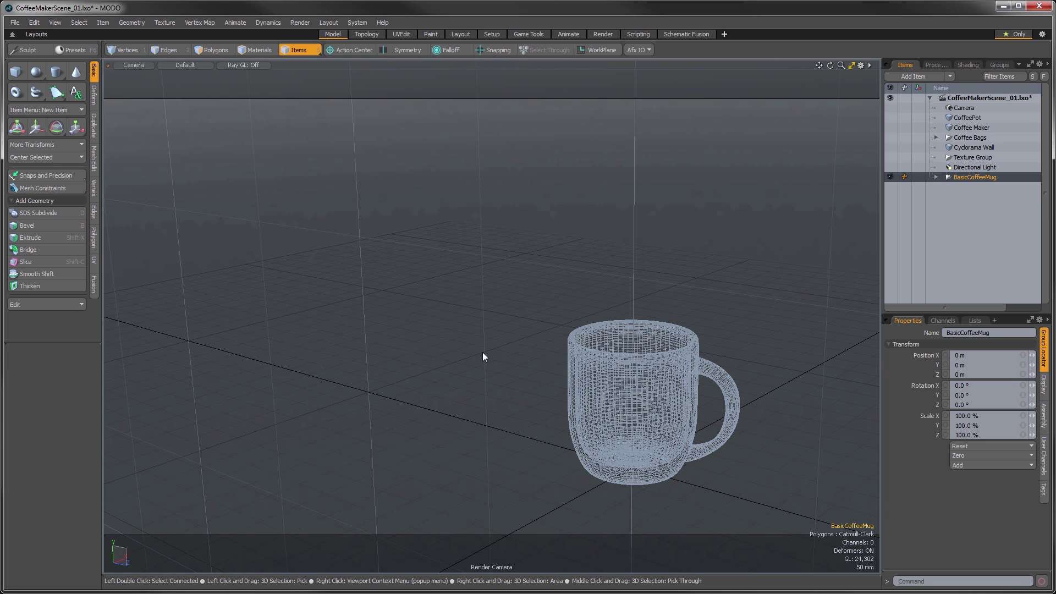
# - Switch the viewport from the camera to the Perspective view and frame the coffee mug large in it
pyautogui.hotkey('ctrl', 'space')
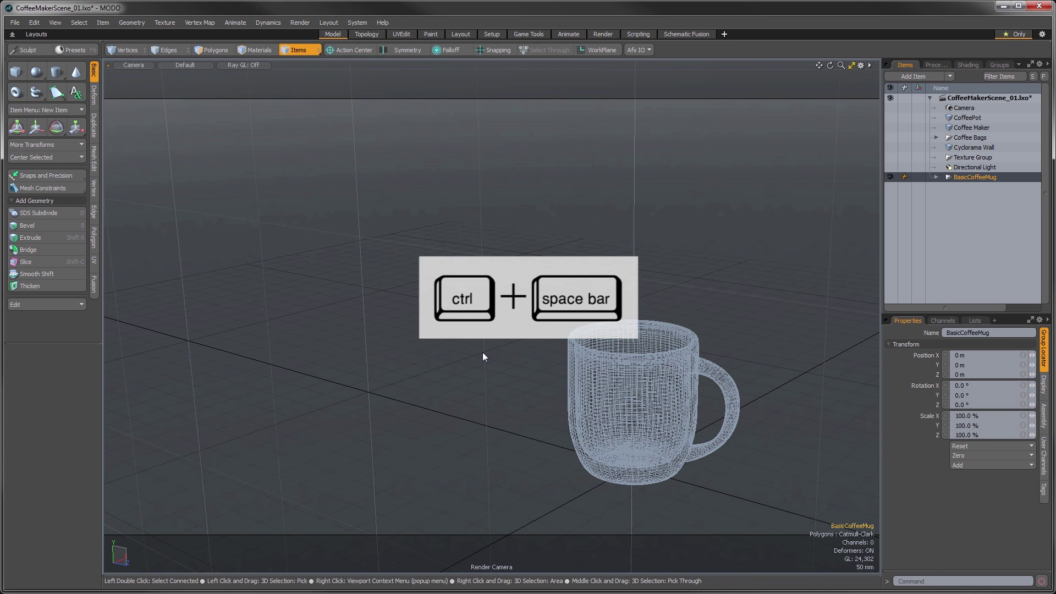
pyautogui.hotkey('ctrl', 'space')
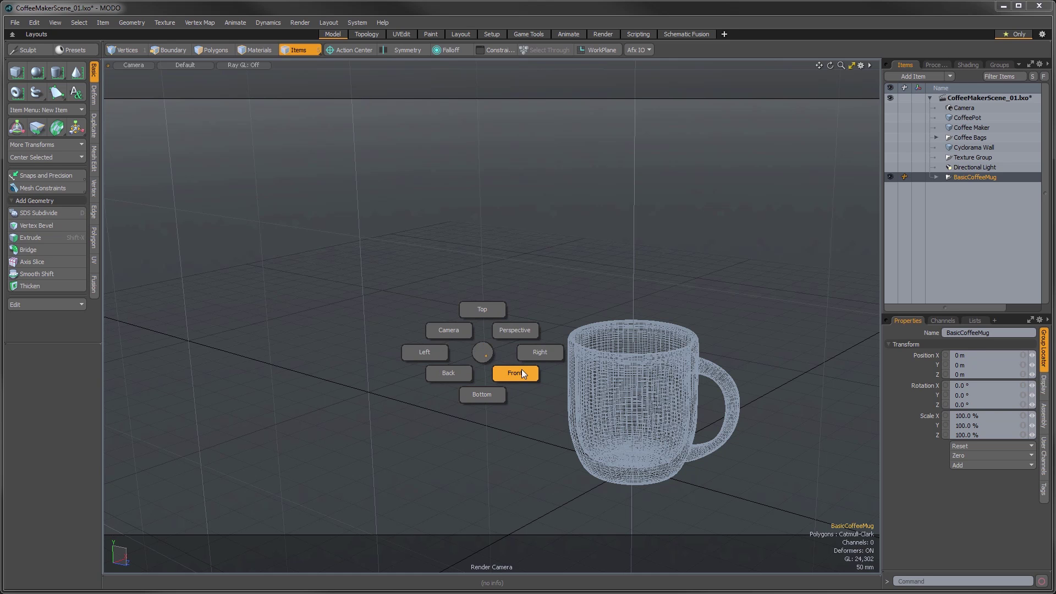
pyautogui.click(515, 329)
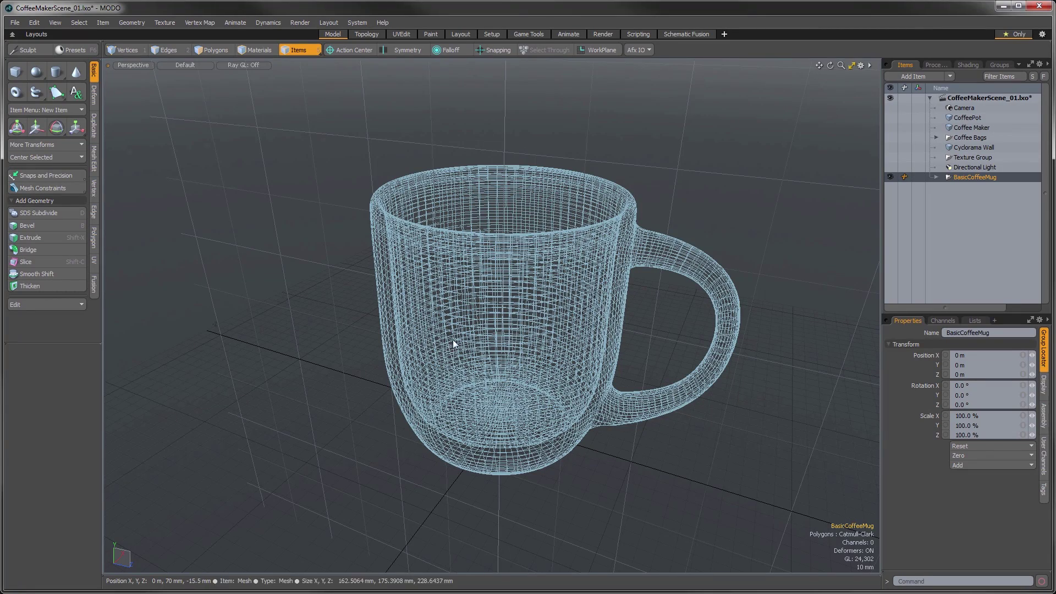
pyautogui.keyDown('alt'); pyautogui.moveTo(359, 350); pyautogui.dragTo(499, 349); pyautogui.keyUp('alt')
pyautogui.scroll(5, 500, 349)
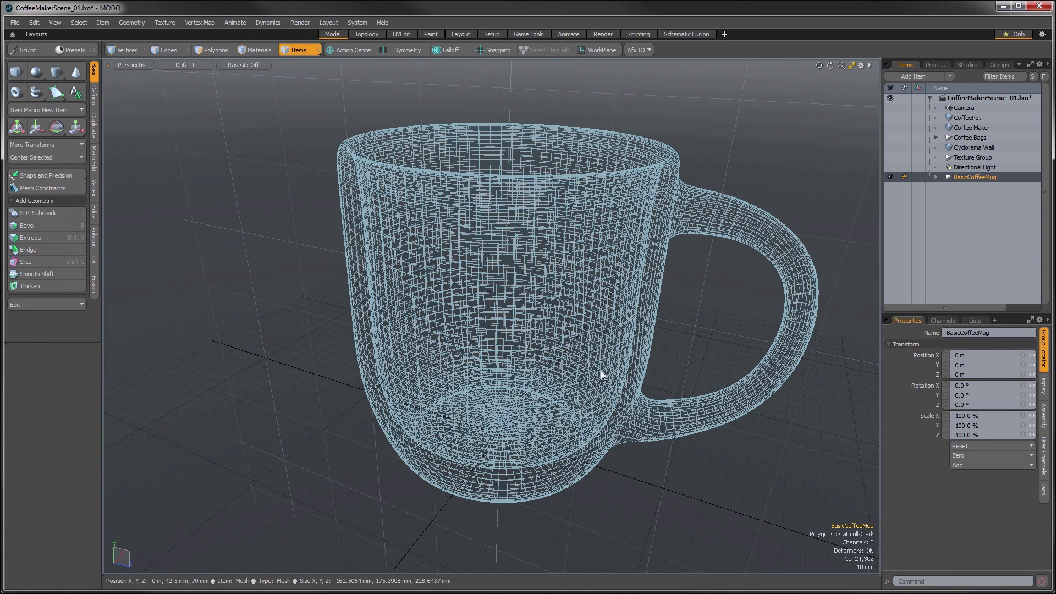
# - Select the coffee mug's mesh and switch to polygon selection mode
pyautogui.click(526, 295)
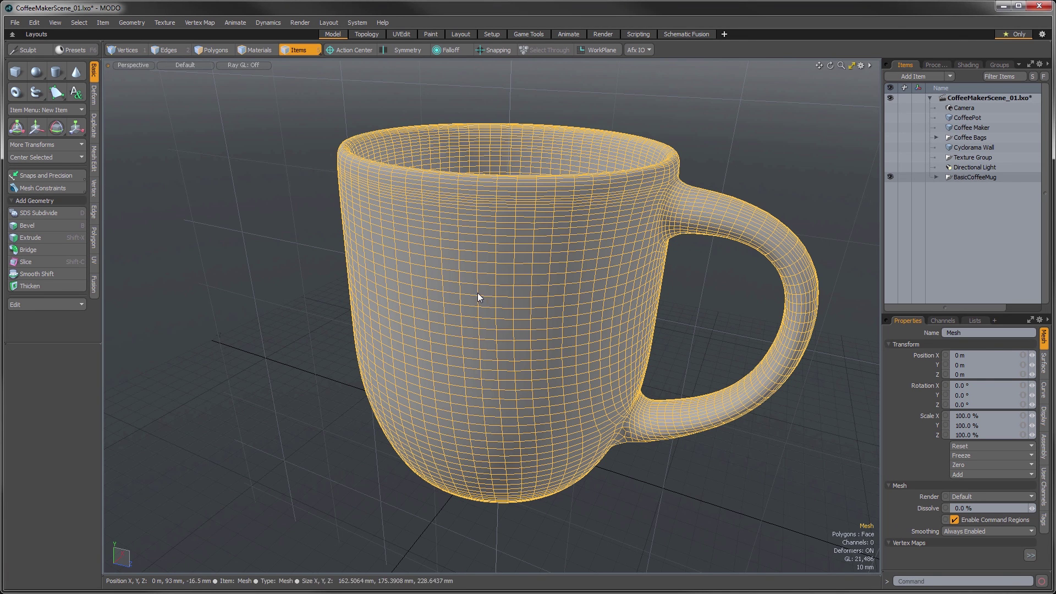
pyautogui.click(216, 50)
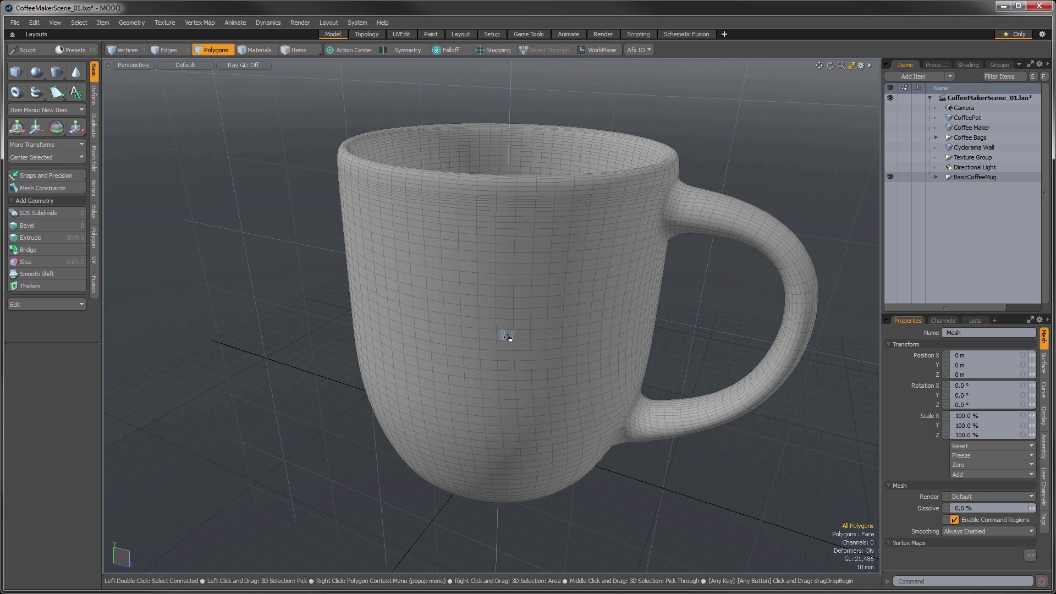
# - Try selecting the mug's polygons by painting diagonal strokes across its outer wall
pyautogui.moveTo(380, 232)
pyautogui.mouseDown()
pyautogui.moveTo(473, 349)
pyautogui.moveTo(528, 385)
pyautogui.mouseUp()
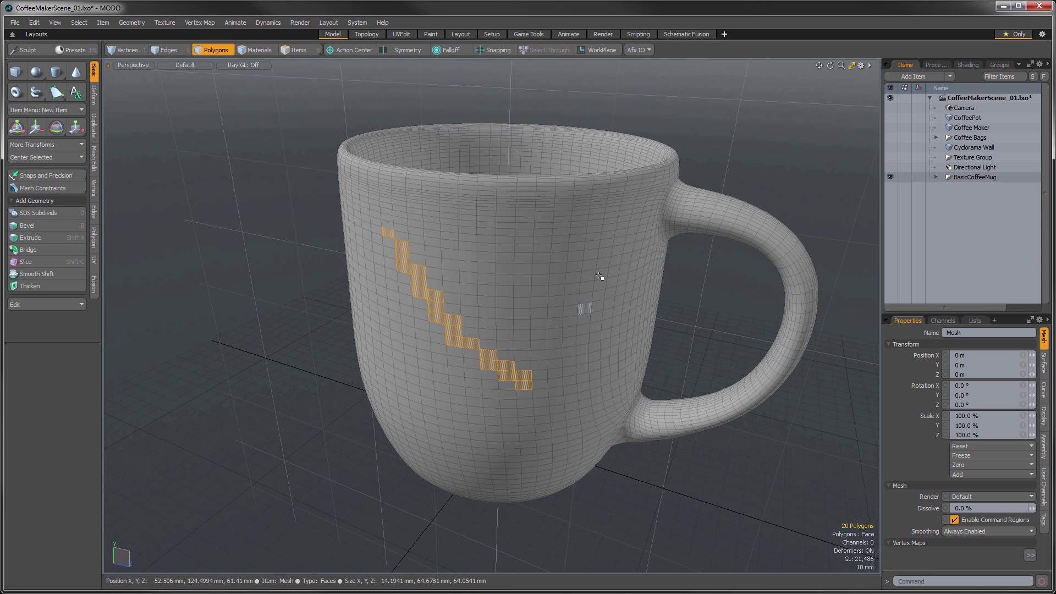
pyautogui.moveTo(605, 250); pyautogui.dragTo(521, 402)
pyautogui.moveTo(505, 236); pyautogui.dragTo(443, 421)
pyautogui.moveTo(387, 224)
pyautogui.mouseDown()
pyautogui.moveTo(470, 377)
pyautogui.moveTo(543, 448)
pyautogui.mouseUp()
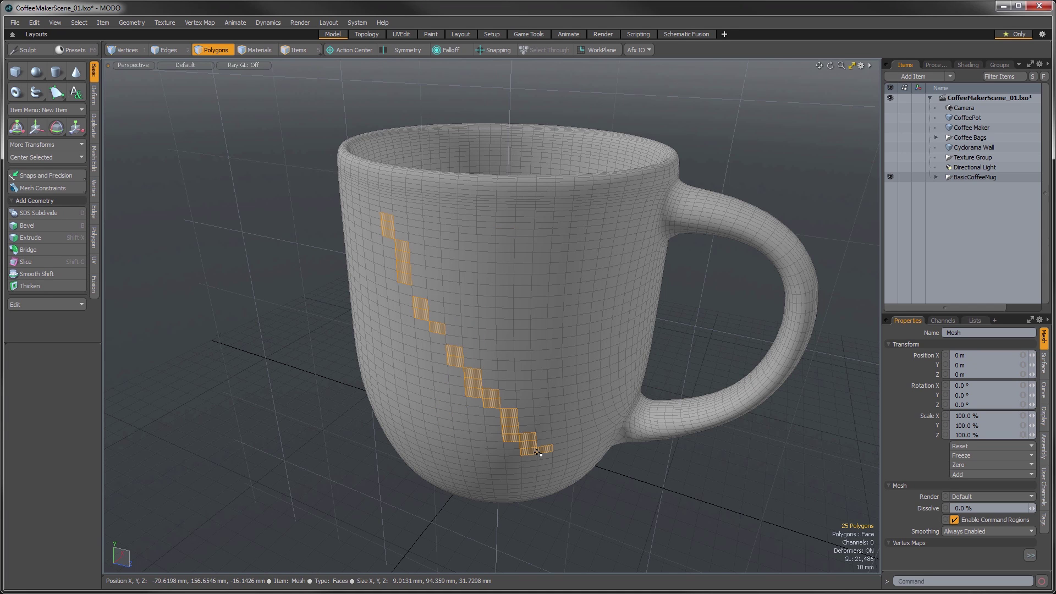
pyautogui.moveTo(596, 259)
pyautogui.mouseDown()
pyautogui.moveTo(545, 355)
pyautogui.moveTo(506, 405)
pyautogui.mouseUp()
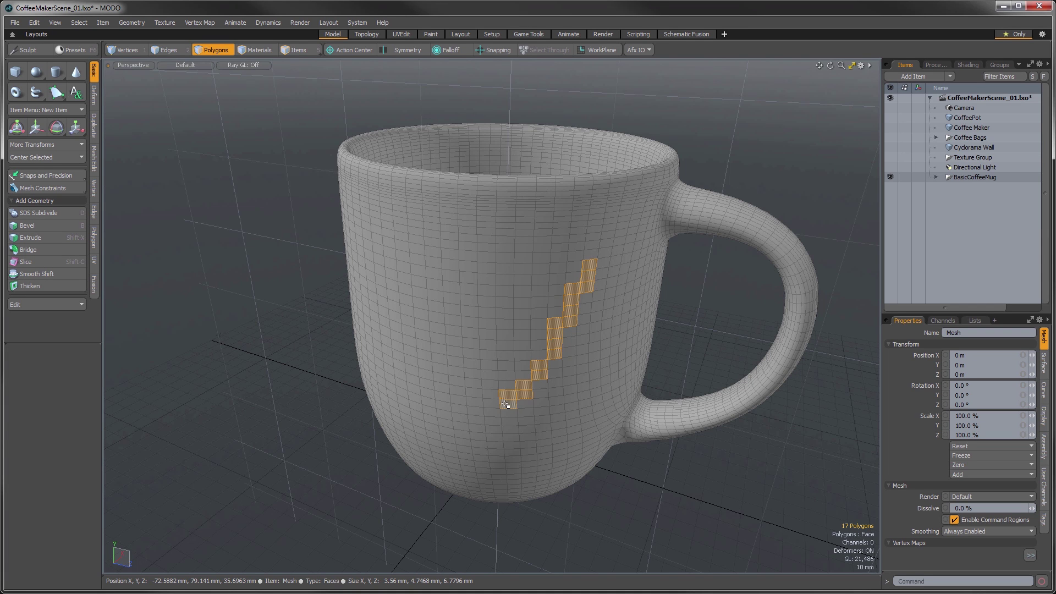
# - Select all connected polygons of the mug and assign them a material named Coffee Mug Outer with a near-black RGB 29, 29, 29 color
pyautogui.doubleClick(502, 347)
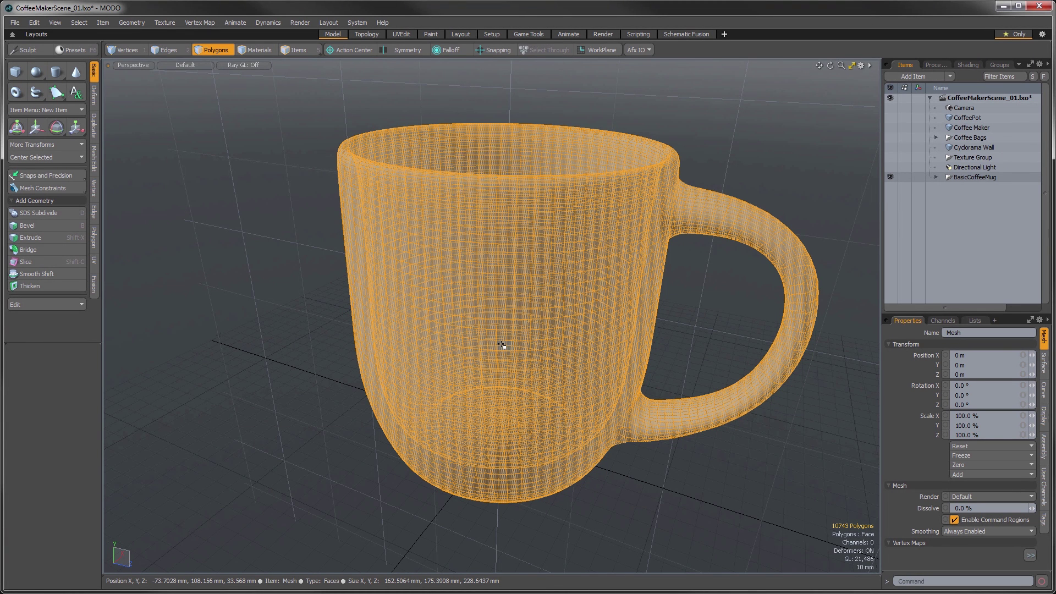
pyautogui.press('m')
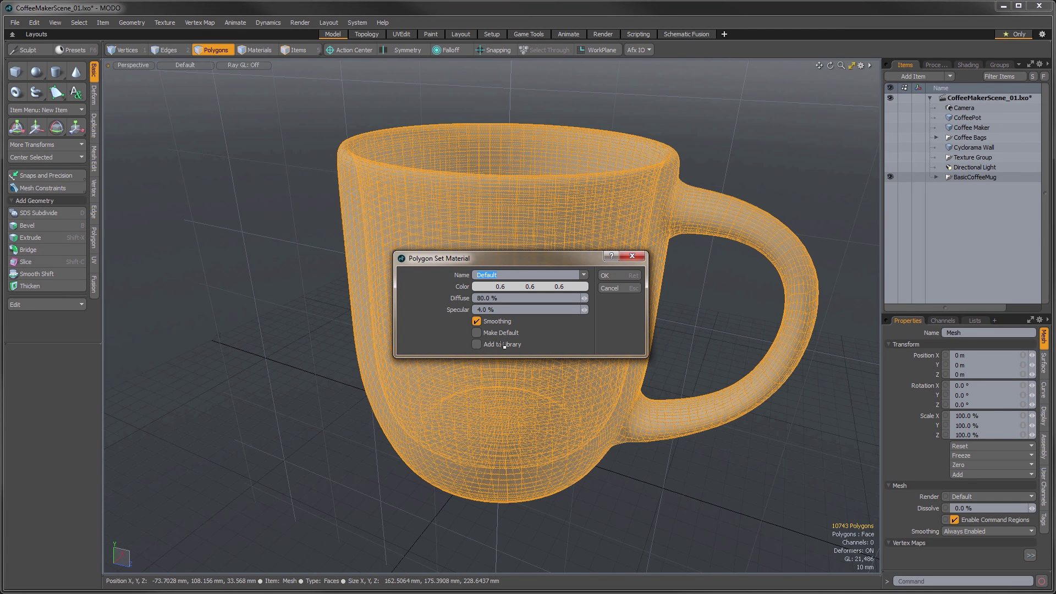
pyautogui.write('Coffee Mug Outer')
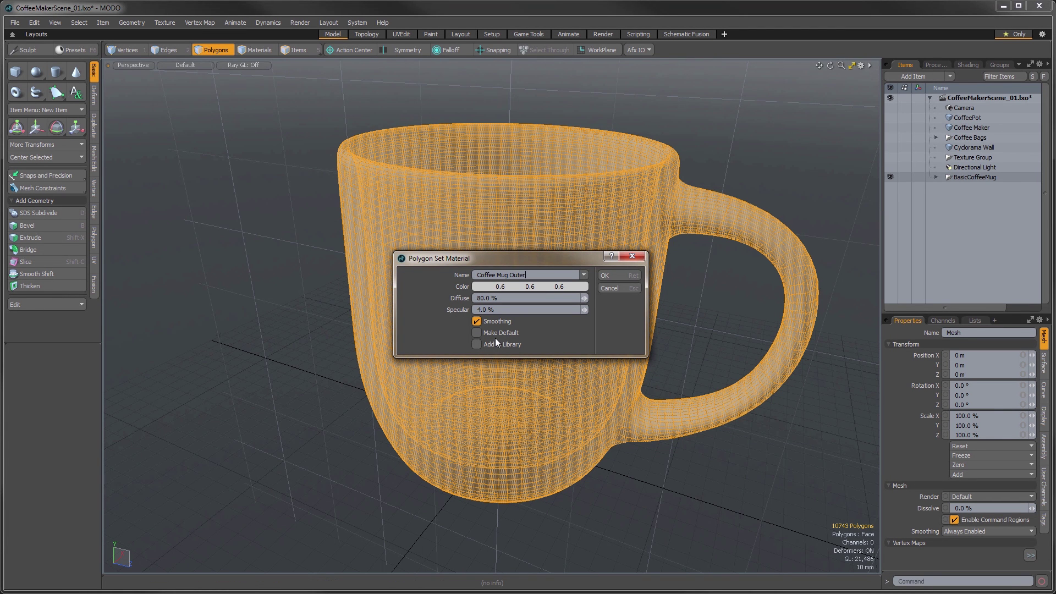
pyautogui.click(513, 288)
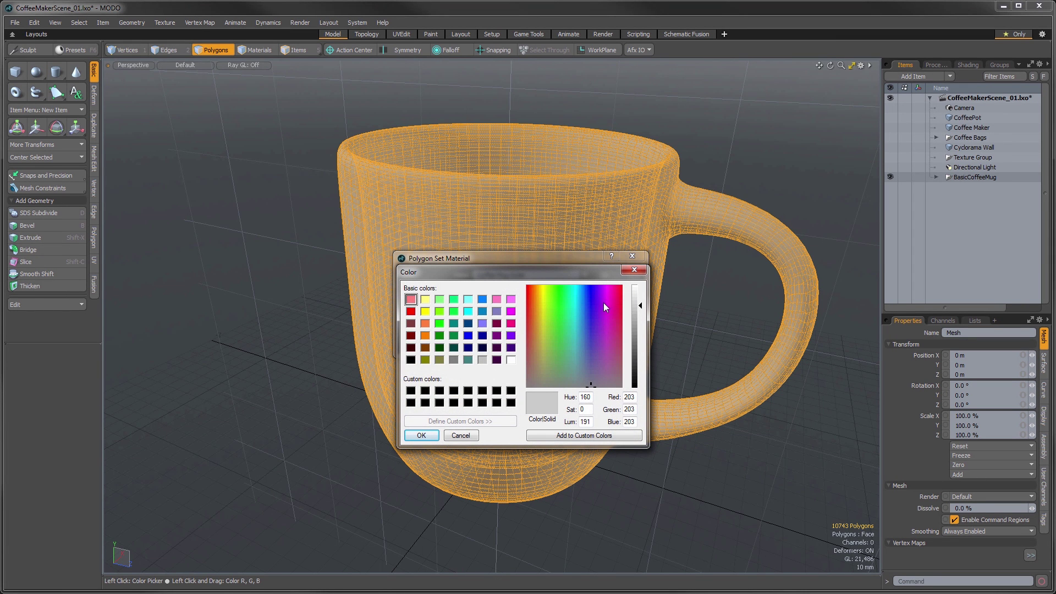
pyautogui.moveTo(636, 308); pyautogui.dragTo(643, 380)
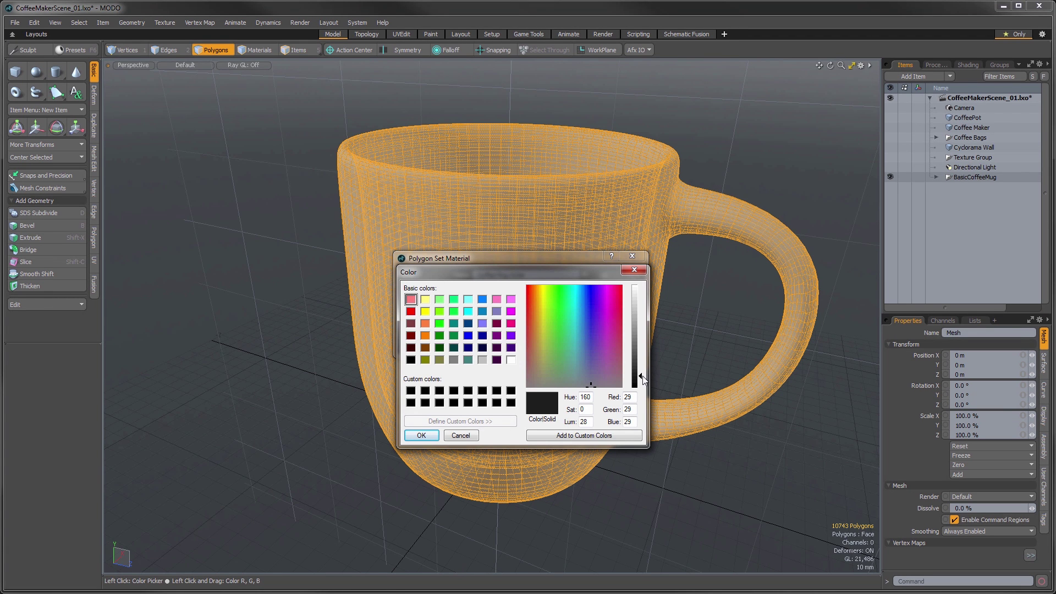
pyautogui.click(421, 434)
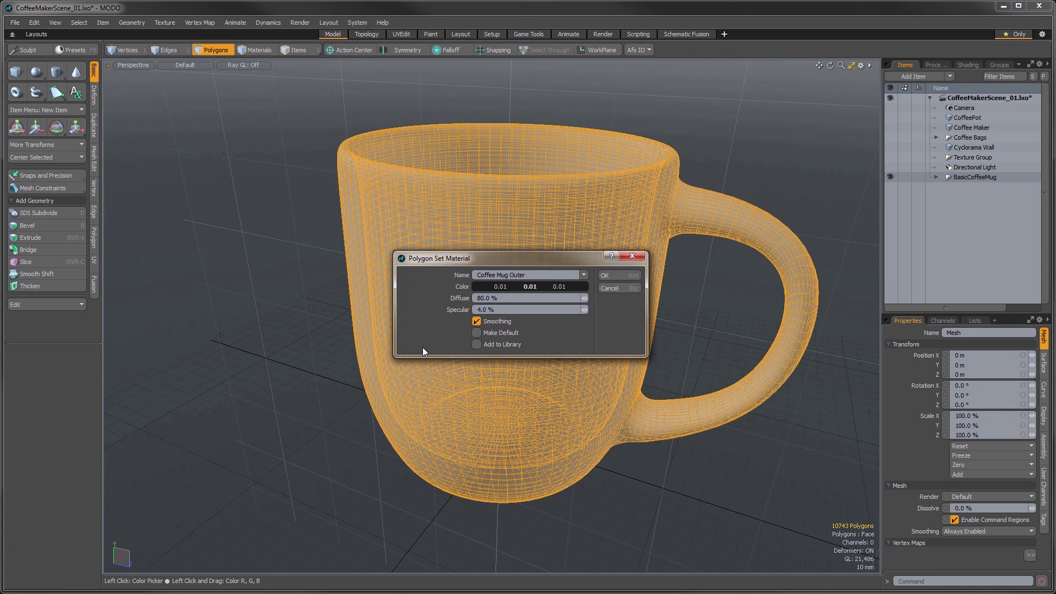
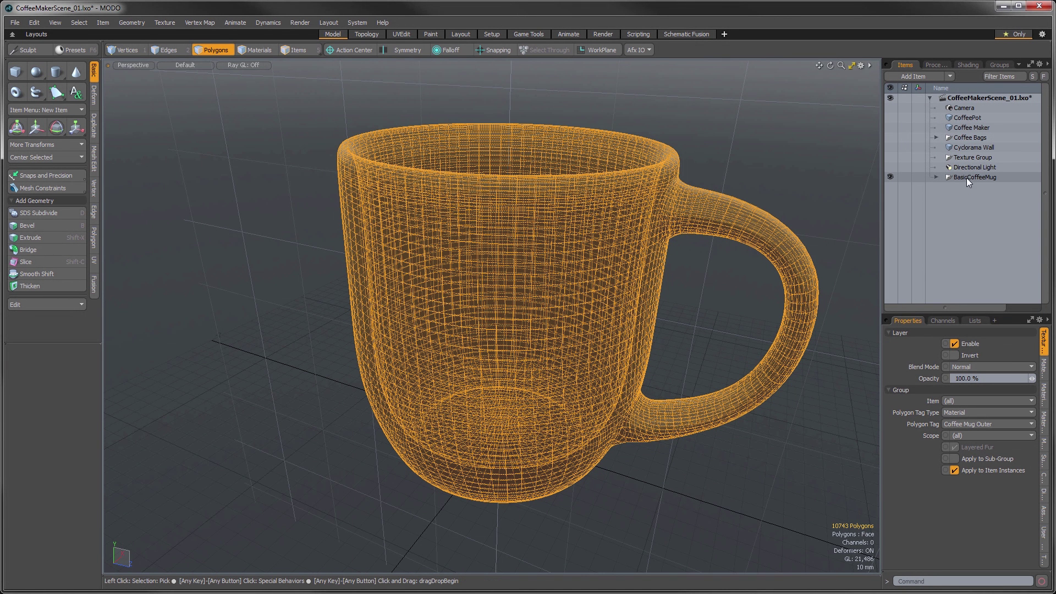
# - Show the Shader Tree and check the Coffee Maker 01.lxl material group listed below Coffee Mug Outer
pyautogui.click(969, 65)
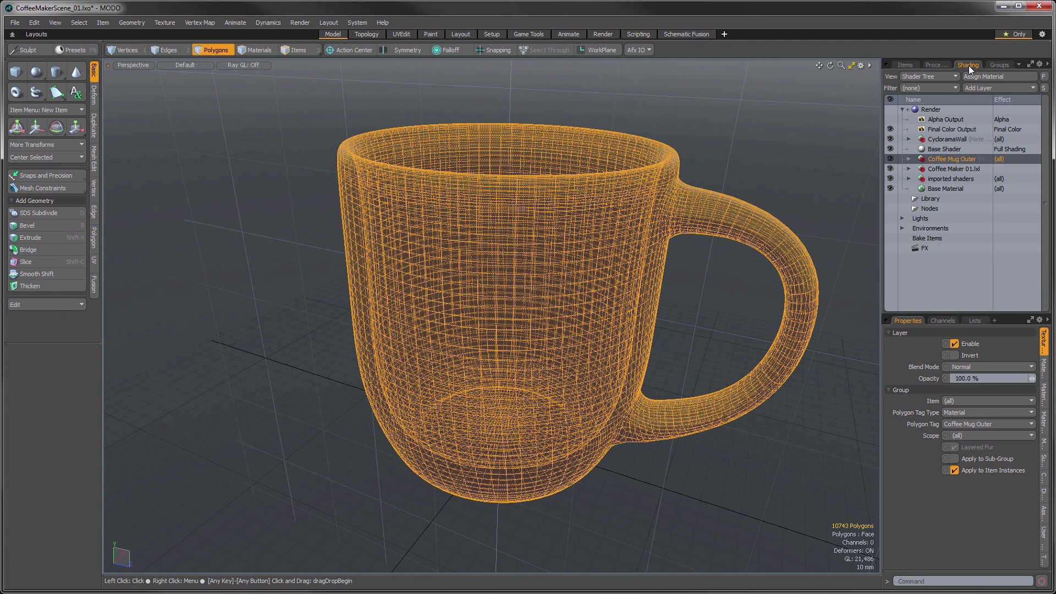
pyautogui.click(908, 170)
pyautogui.click(909, 169)
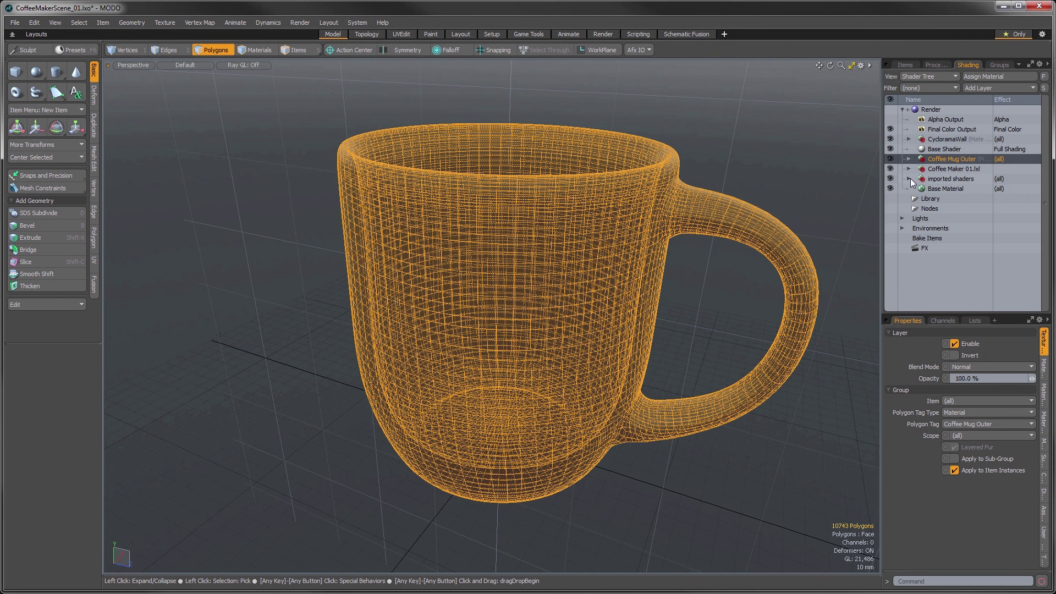
# - Inspect the imported shaders group, then the Coffee Mug Outer group, its material layer and its polygon tag settings in the Shader Tree
pyautogui.click(909, 178)
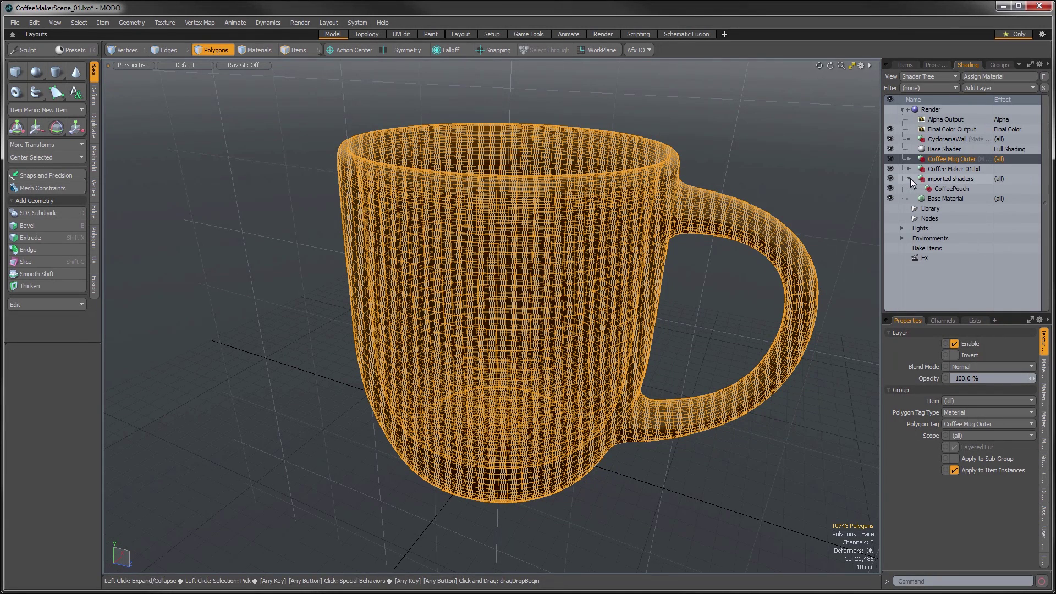
pyautogui.click(908, 179)
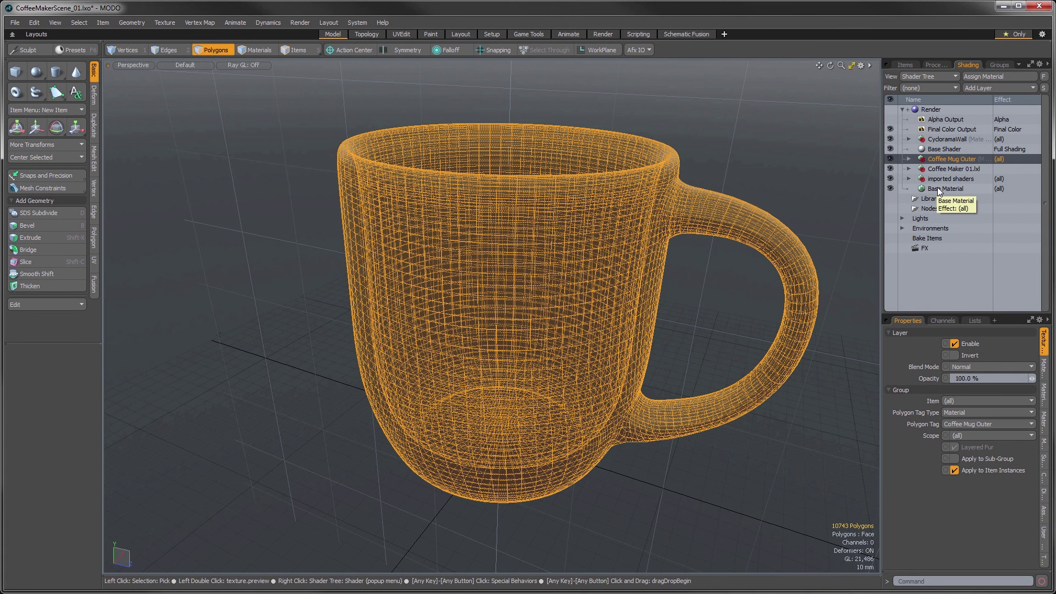
pyautogui.click(908, 159)
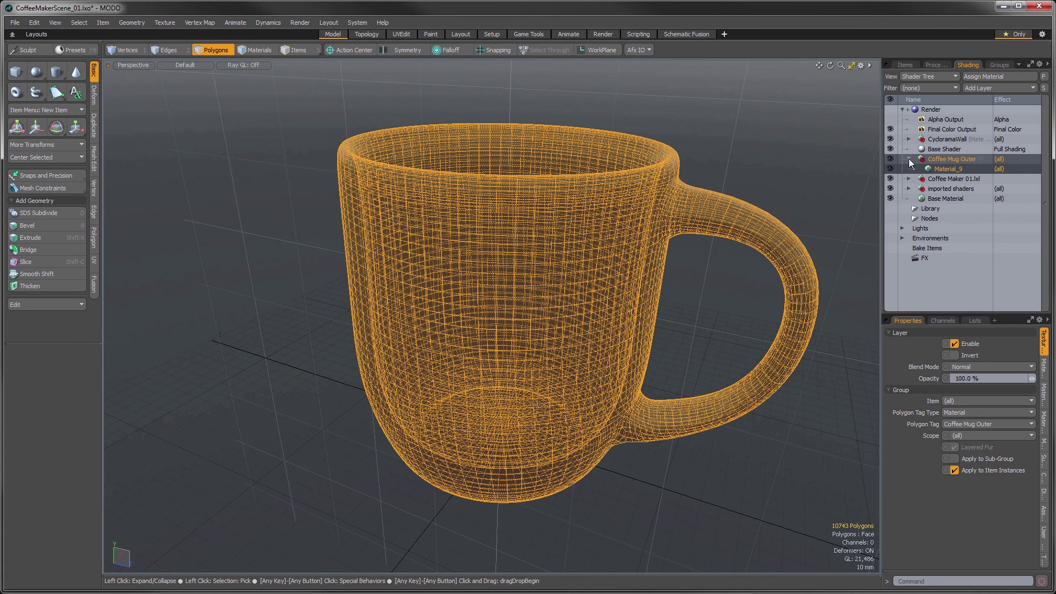
pyautogui.click(951, 169)
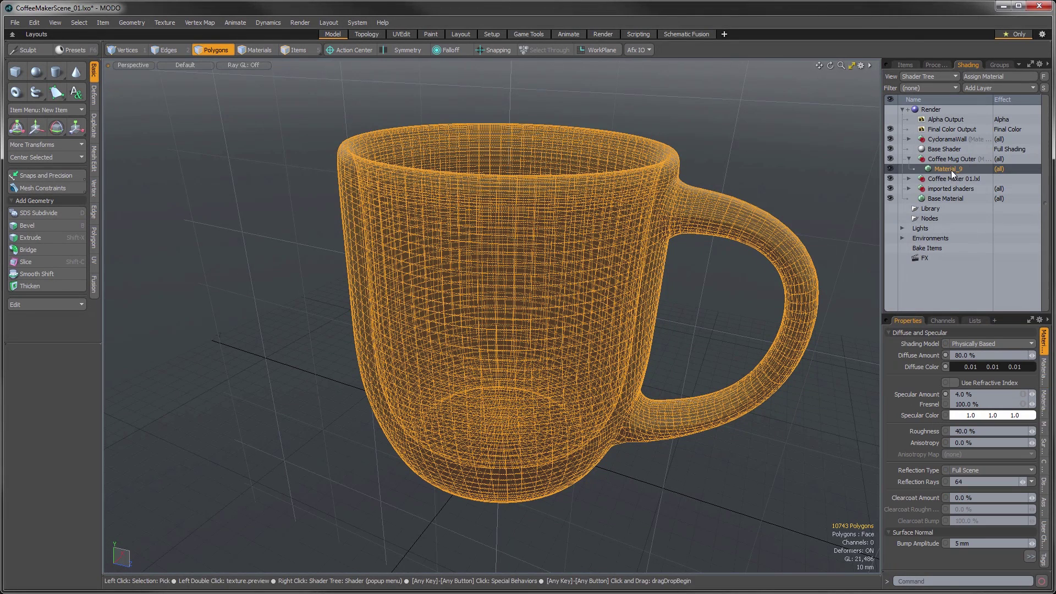
pyautogui.click(946, 159)
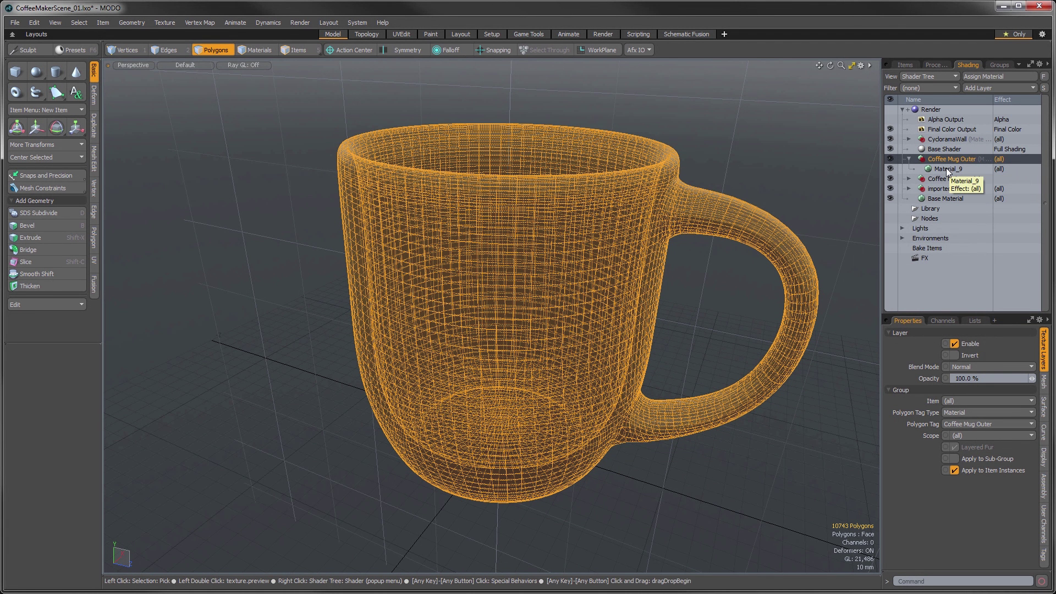
# - Select the material layer inside Coffee Mug Outer and check the mug's look in a render preview
pyautogui.click(946, 169)
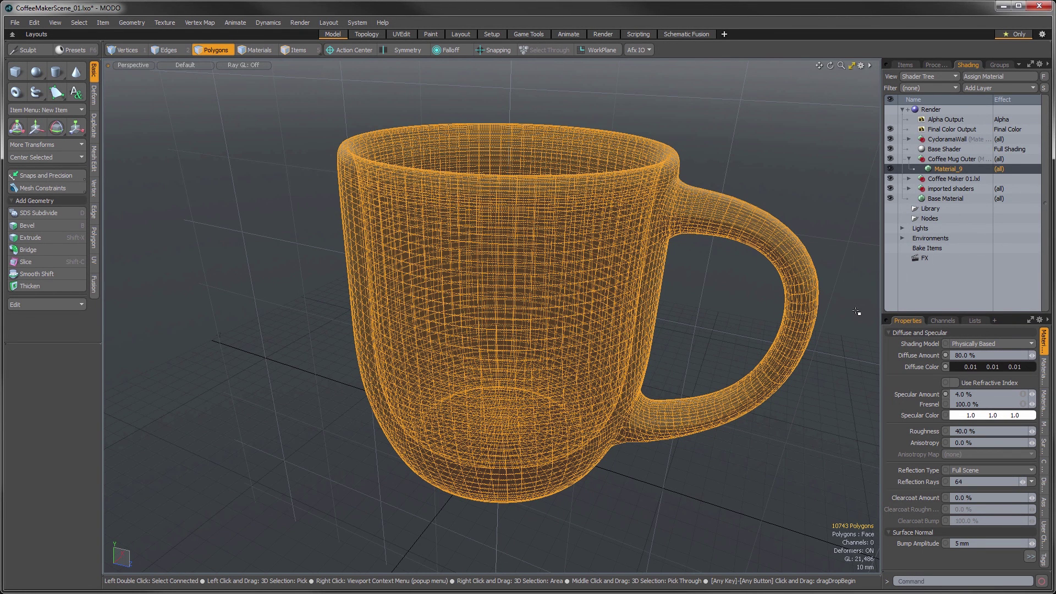
pyautogui.press('F8')
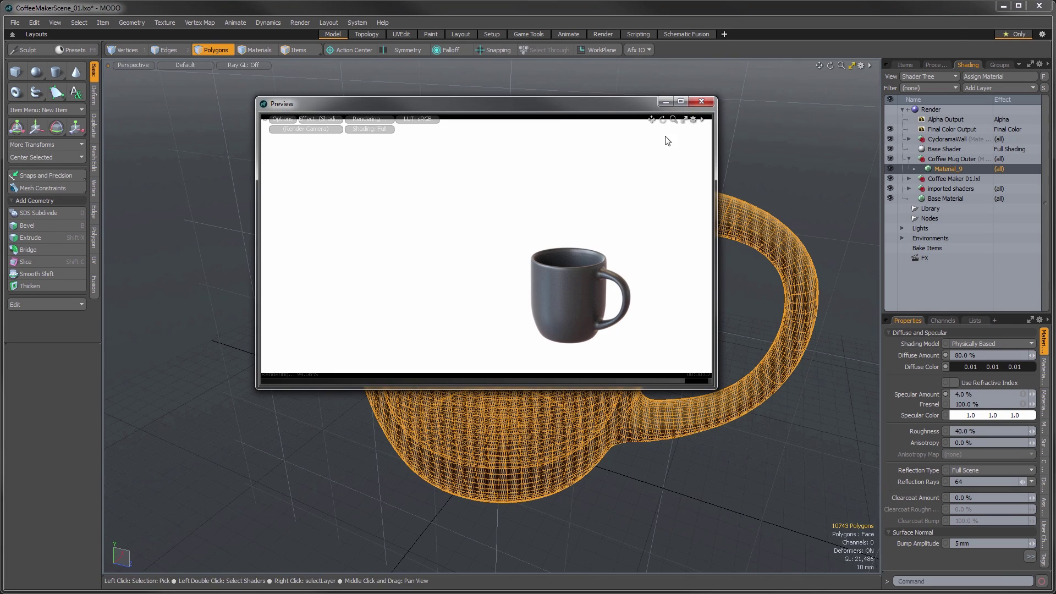
pyautogui.click(700, 103)
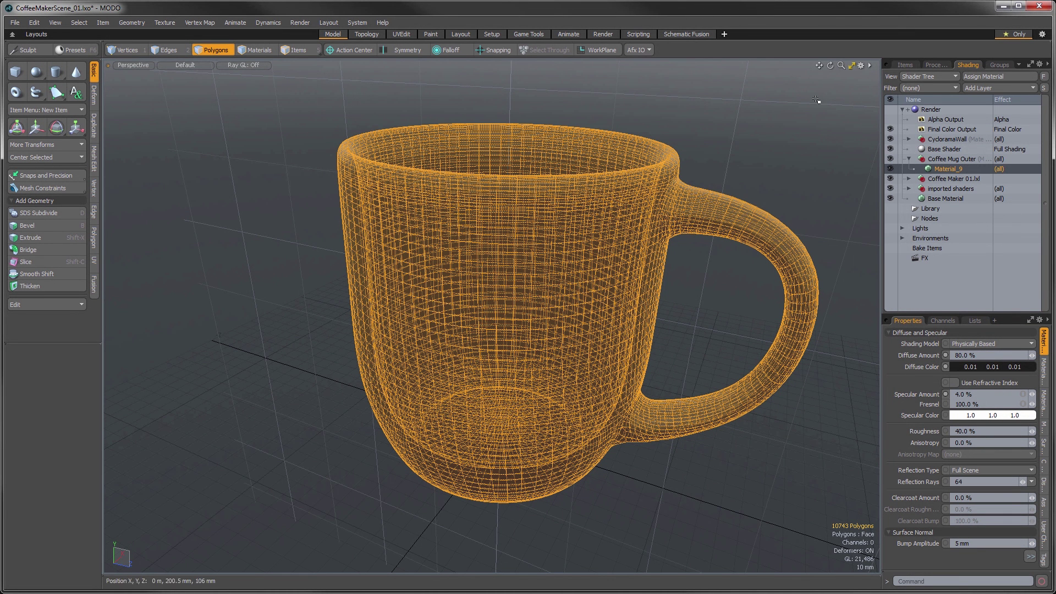
# - Add RocketCircleLogo.png from the SourceFiles images folder as an image map layer above the Coffee Mug Outer material
pyautogui.click(982, 87)
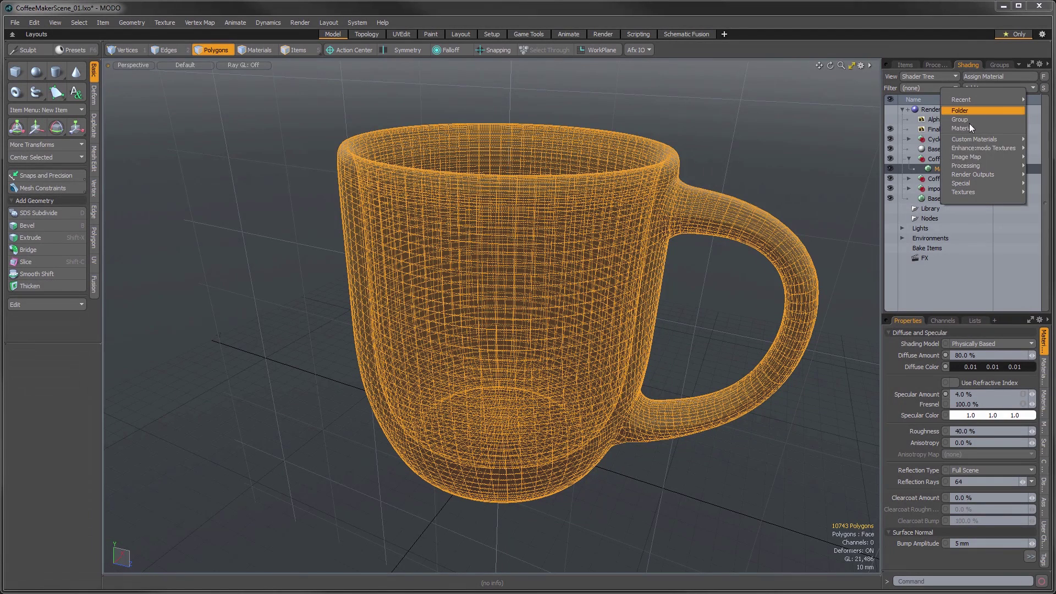
pyautogui.moveTo(965, 157)
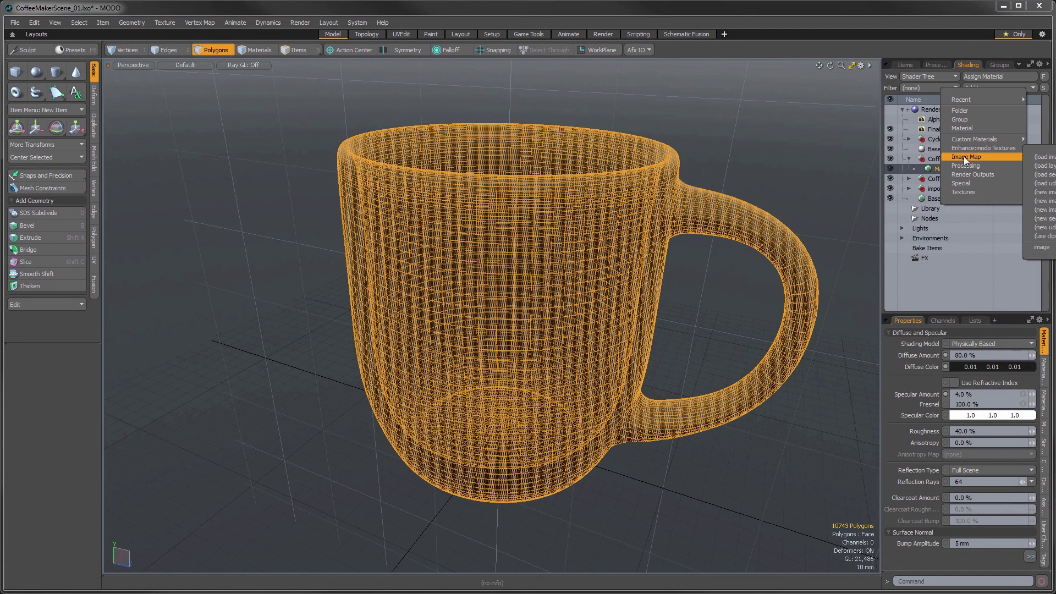
pyautogui.click(1040, 157)
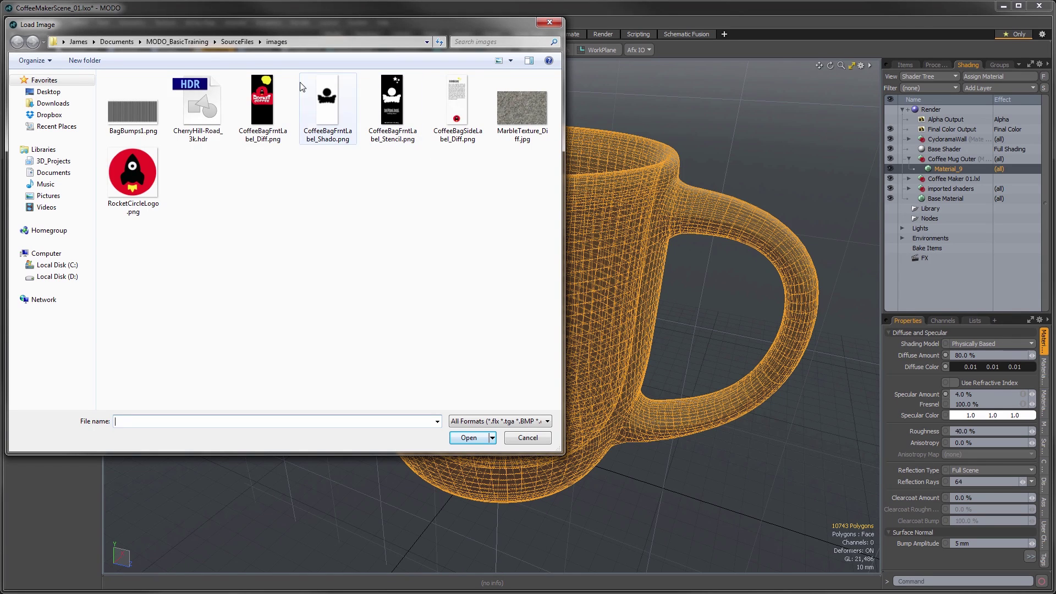
pyautogui.click(237, 43)
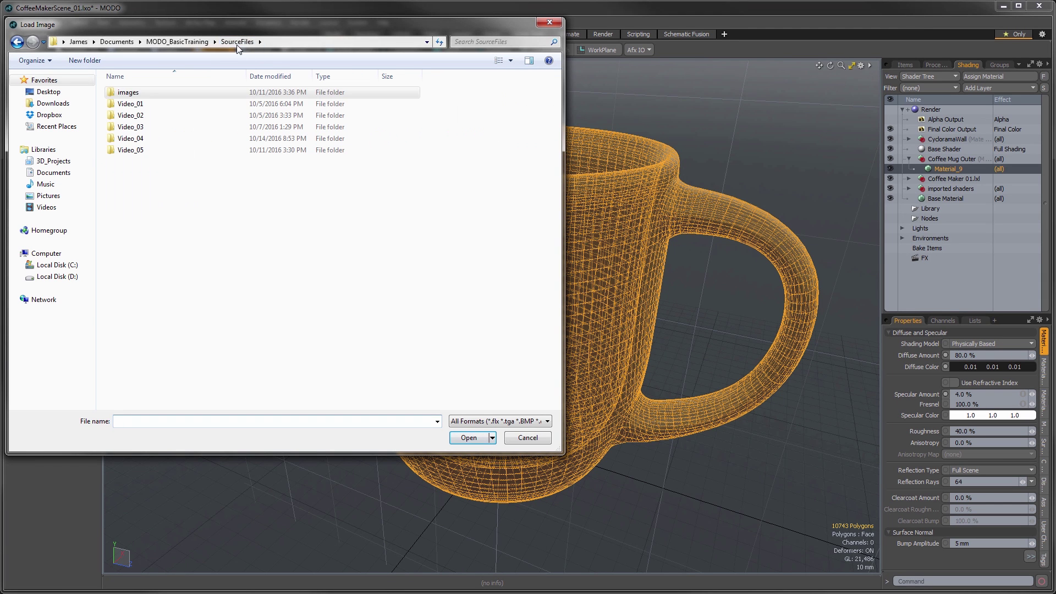
pyautogui.doubleClick(127, 93)
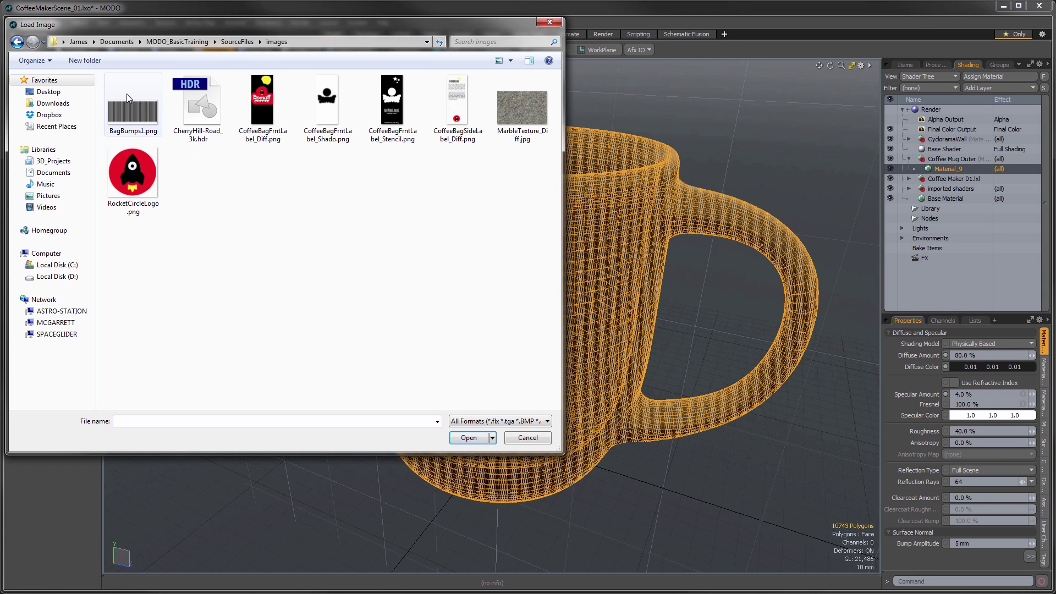
pyautogui.click(140, 187)
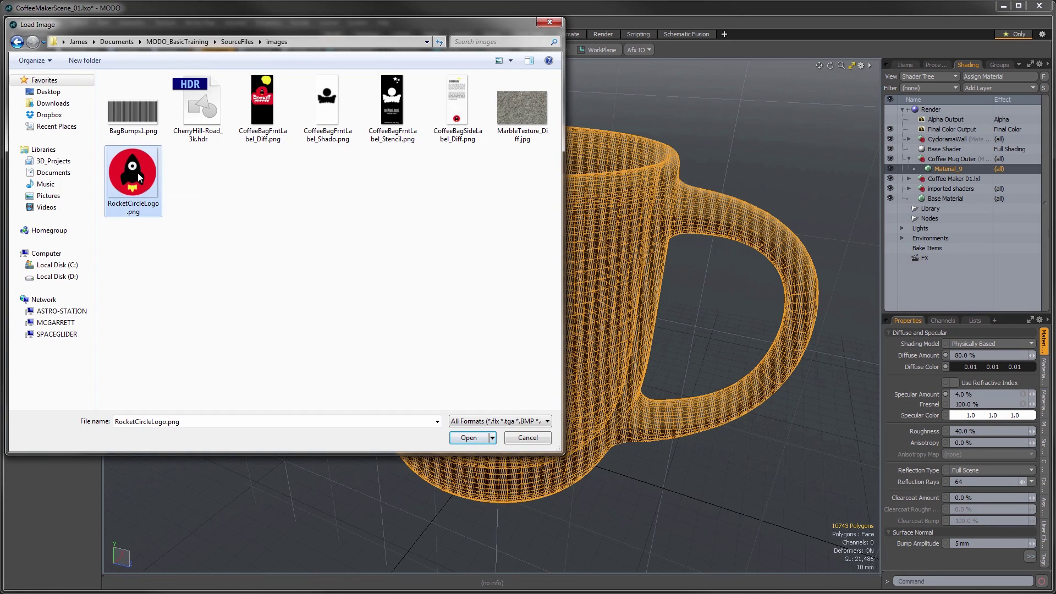
pyautogui.click(469, 437)
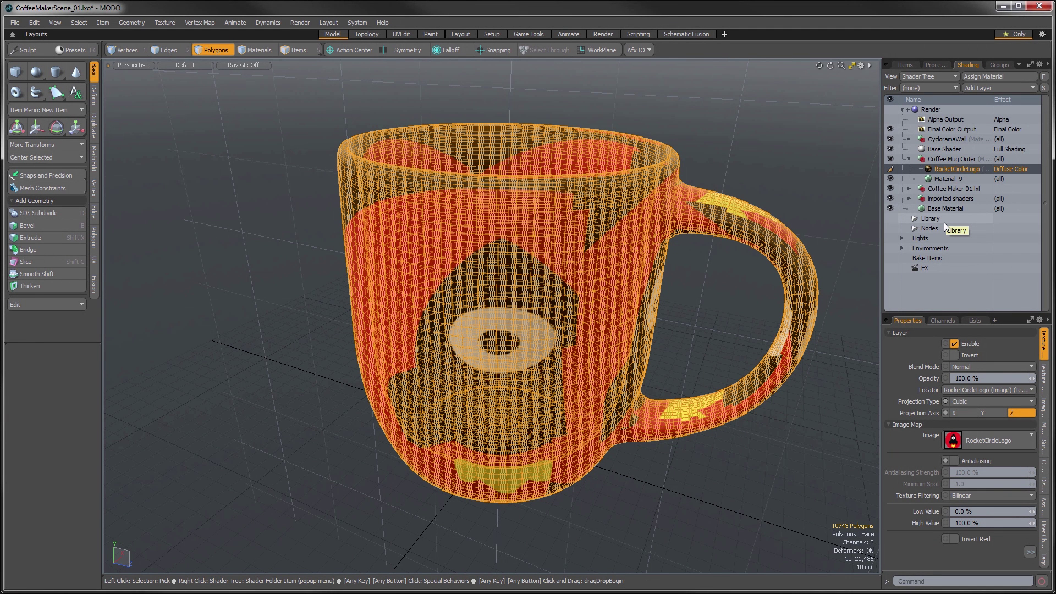
# - Select the texture locator under the RocketCircleLogo layer and set its projection type to Planar
pyautogui.click(921, 169)
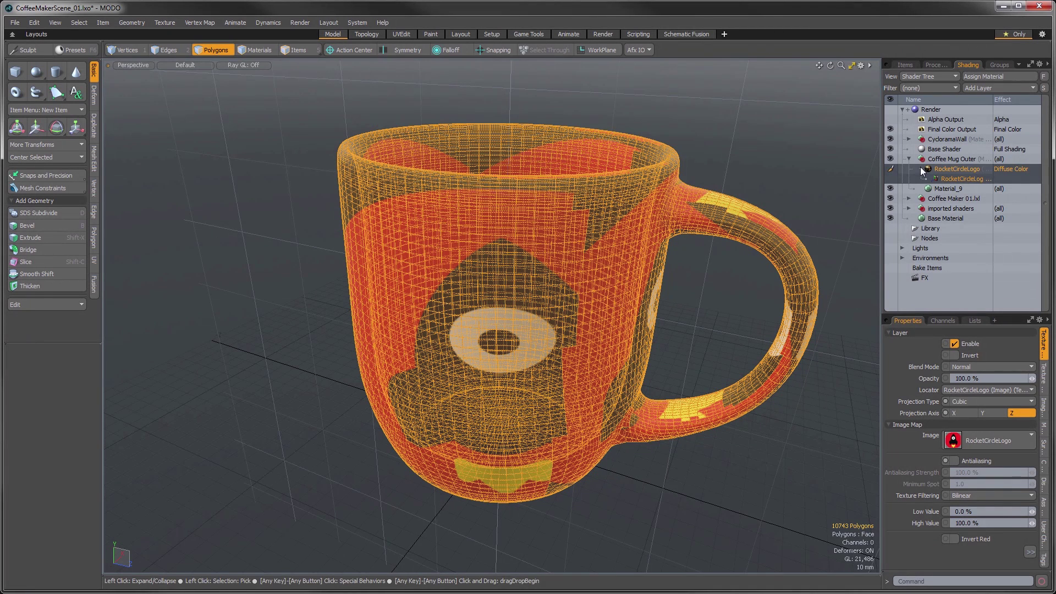
pyautogui.click(962, 179)
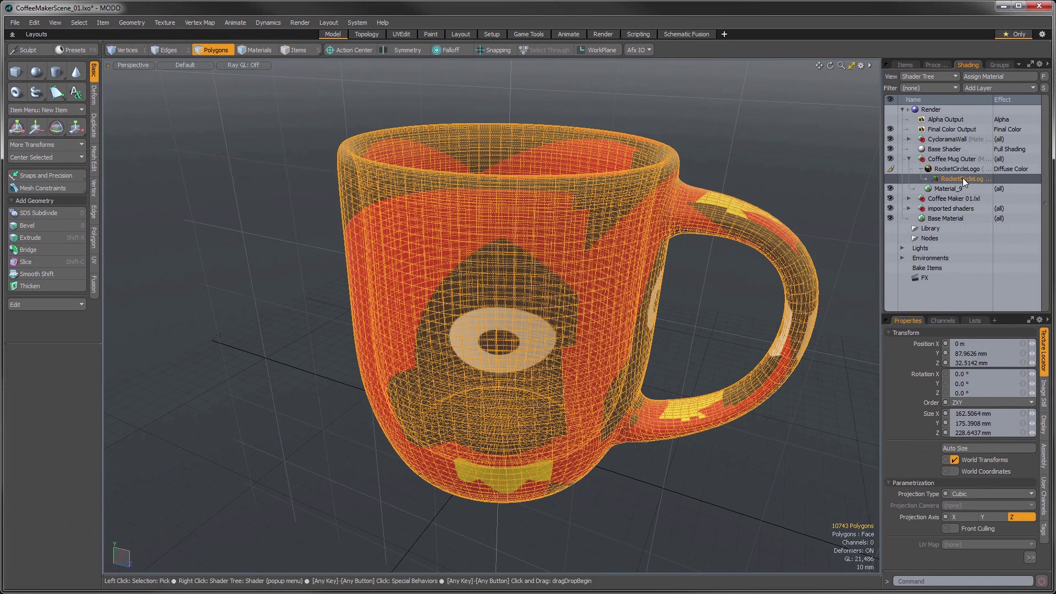
pyautogui.moveTo(945, 315); pyautogui.dragTo(943, 234)
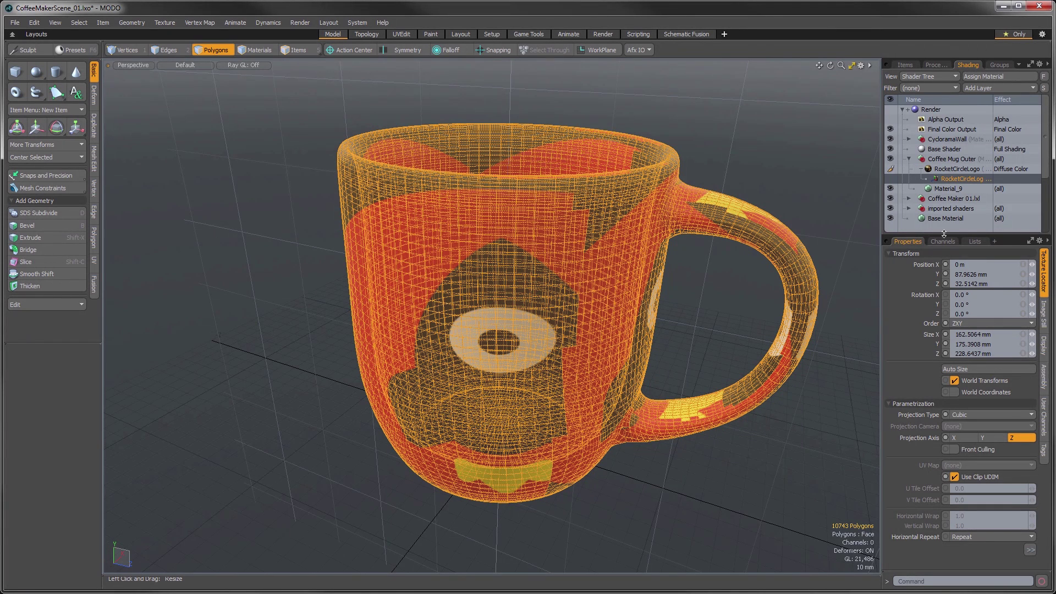
pyautogui.moveTo(944, 234); pyautogui.dragTo(948, 229)
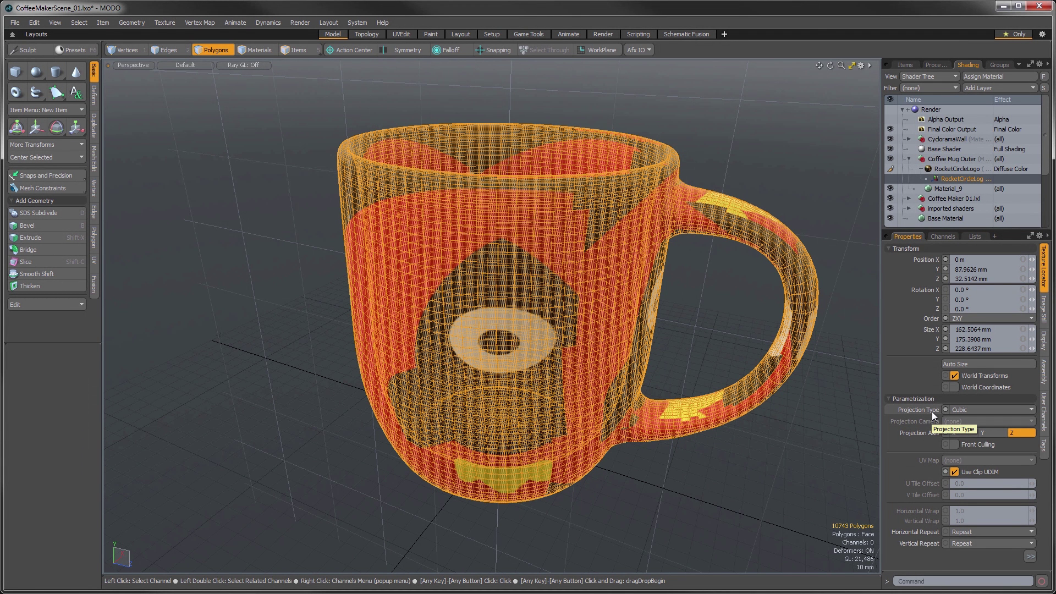
pyautogui.click(975, 411)
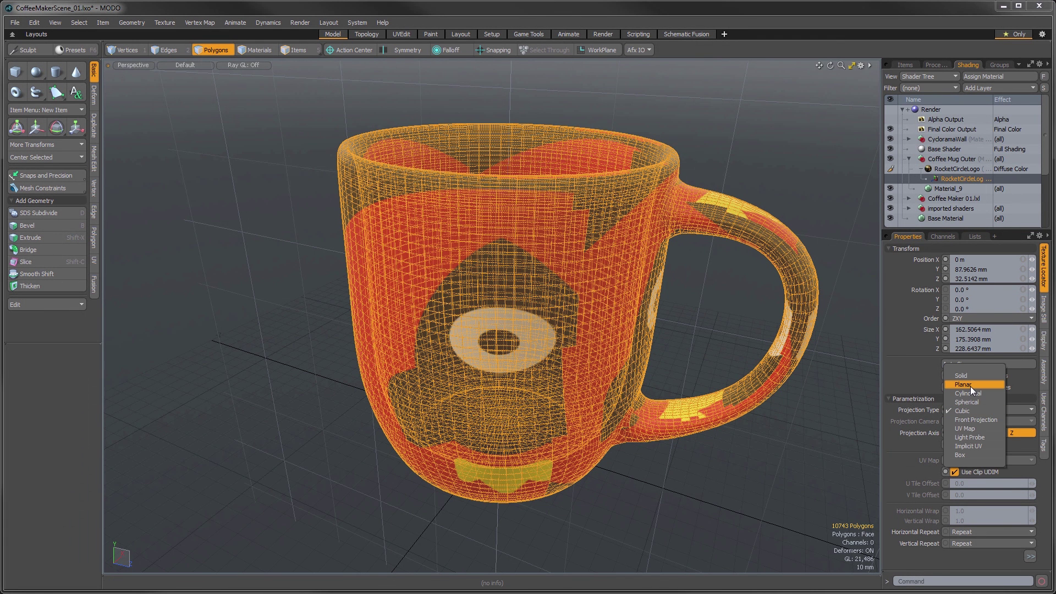
pyautogui.click(970, 386)
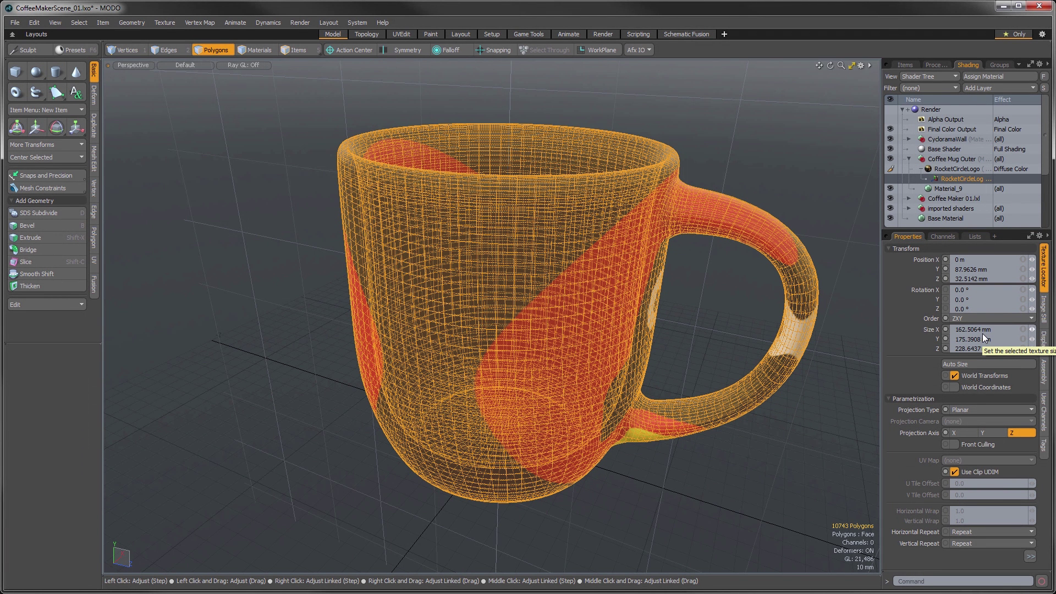
# - Make the Texture Group visible in the item list so its locators are drawn in the viewport
pyautogui.keyDown('alt'); pyautogui.moveTo(494, 363); pyautogui.dragTo(529, 366); pyautogui.keyUp('alt')
pyautogui.keyDown('alt'); pyautogui.moveTo(506, 372); pyautogui.dragTo(510, 372); pyautogui.keyUp('alt')
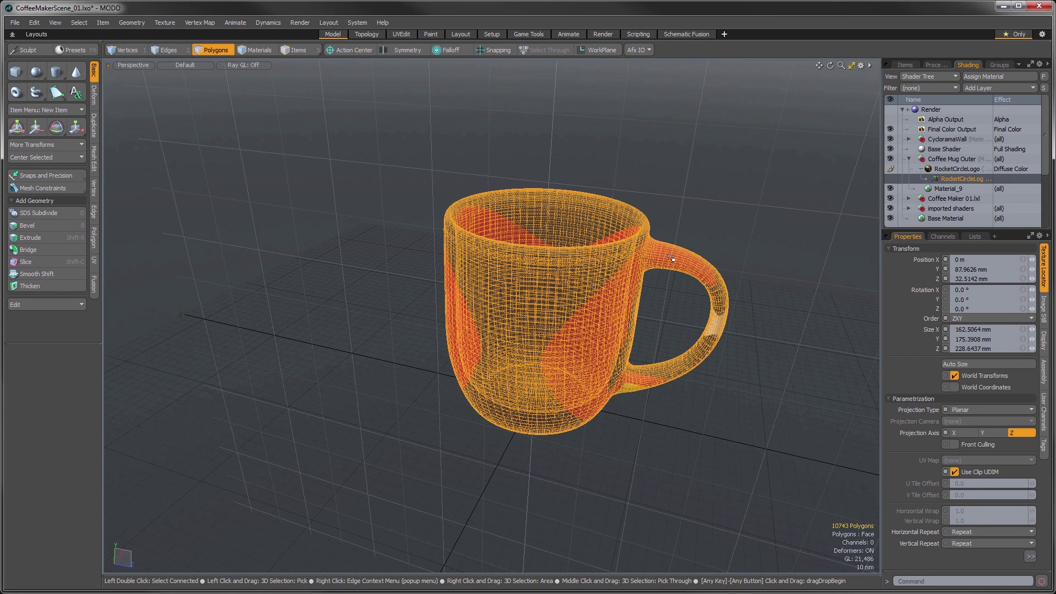
pyautogui.click(904, 65)
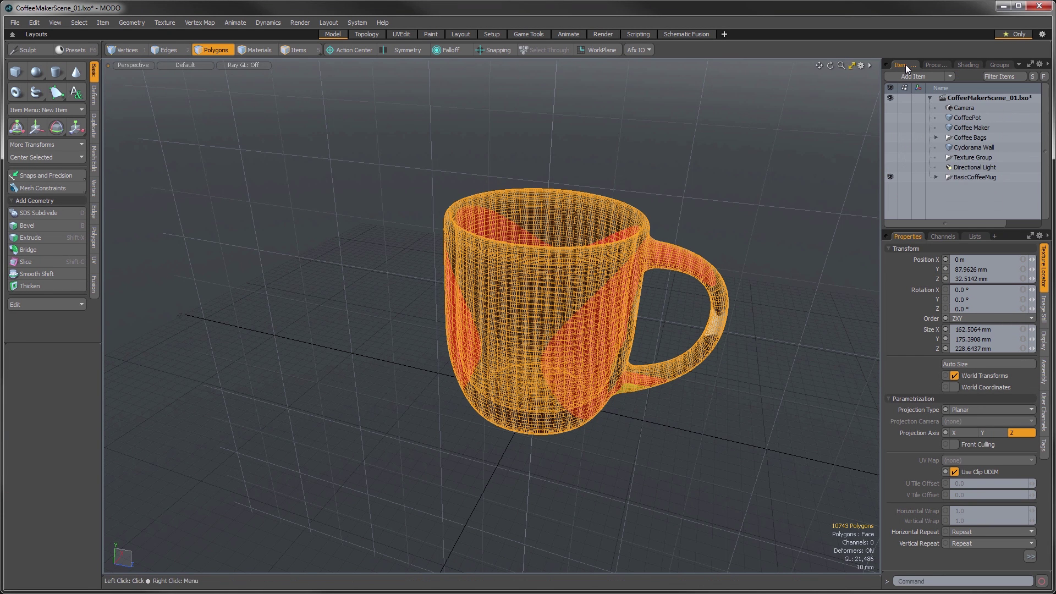
pyautogui.click(968, 158)
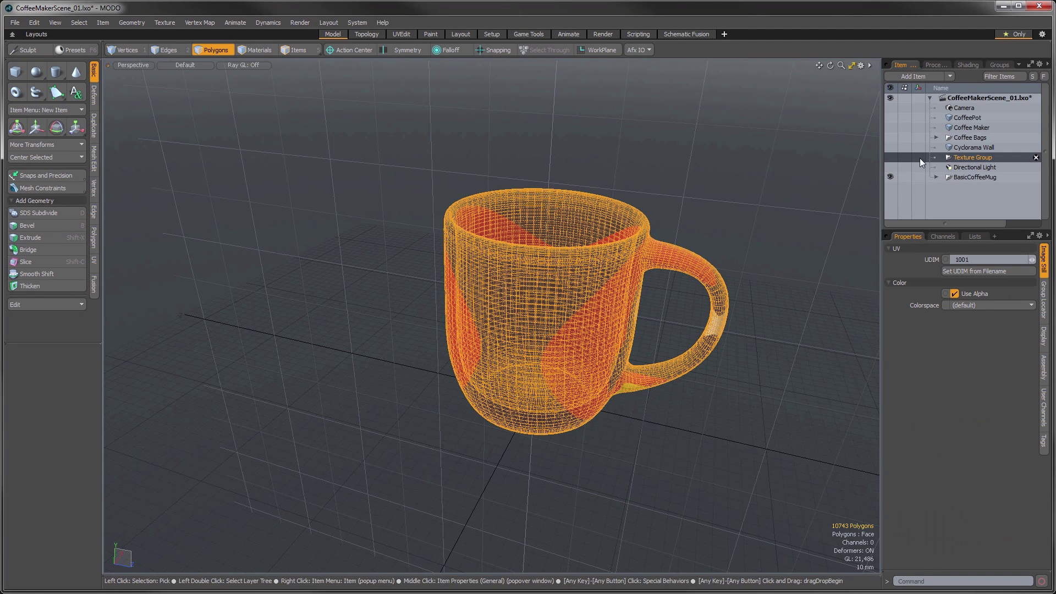
pyautogui.click(891, 158)
pyautogui.click(891, 158)
pyautogui.click(891, 158)
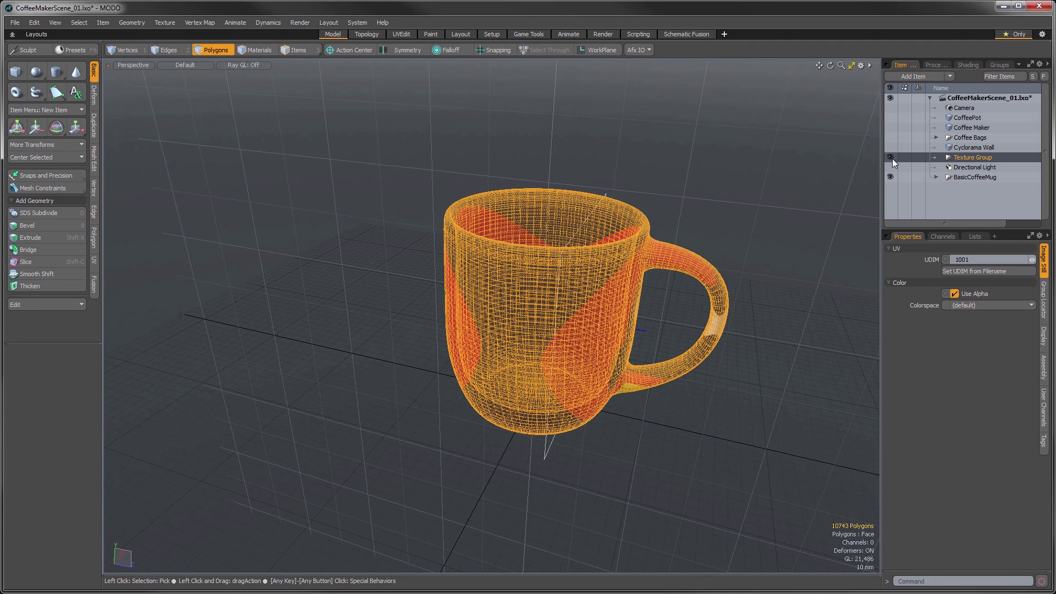
# - Include texture locators in the item list filter and select the RocketCircleLogo locator inside Texture Group
pyautogui.click(991, 77)
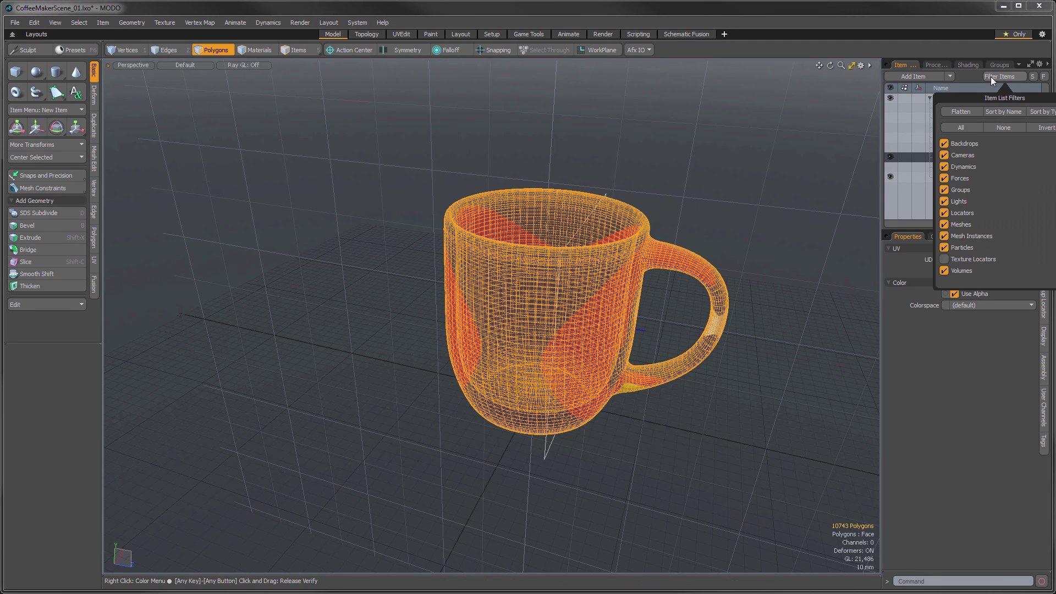
pyautogui.click(945, 259)
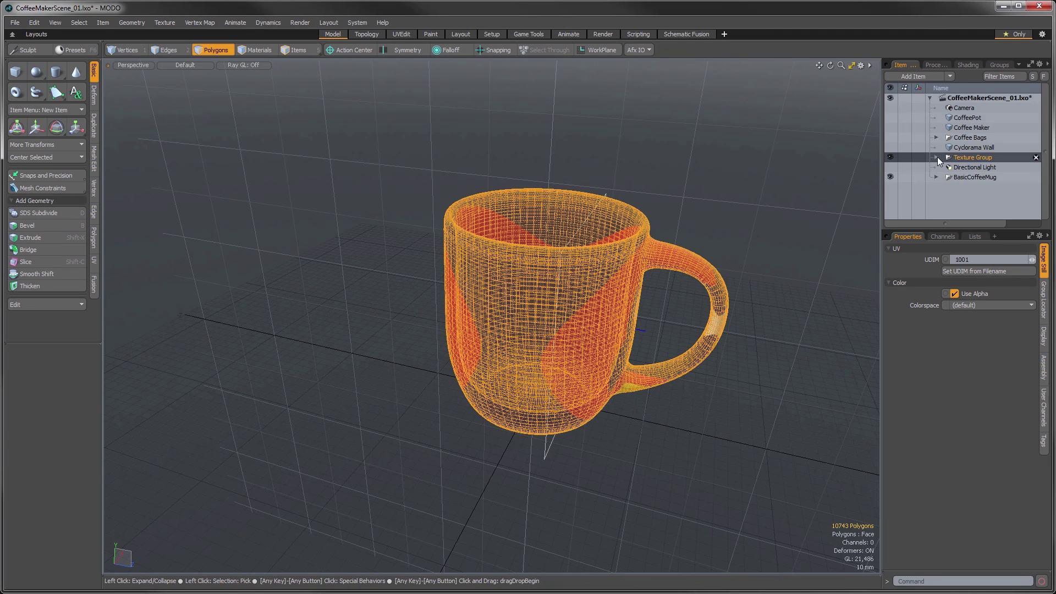
pyautogui.click(937, 158)
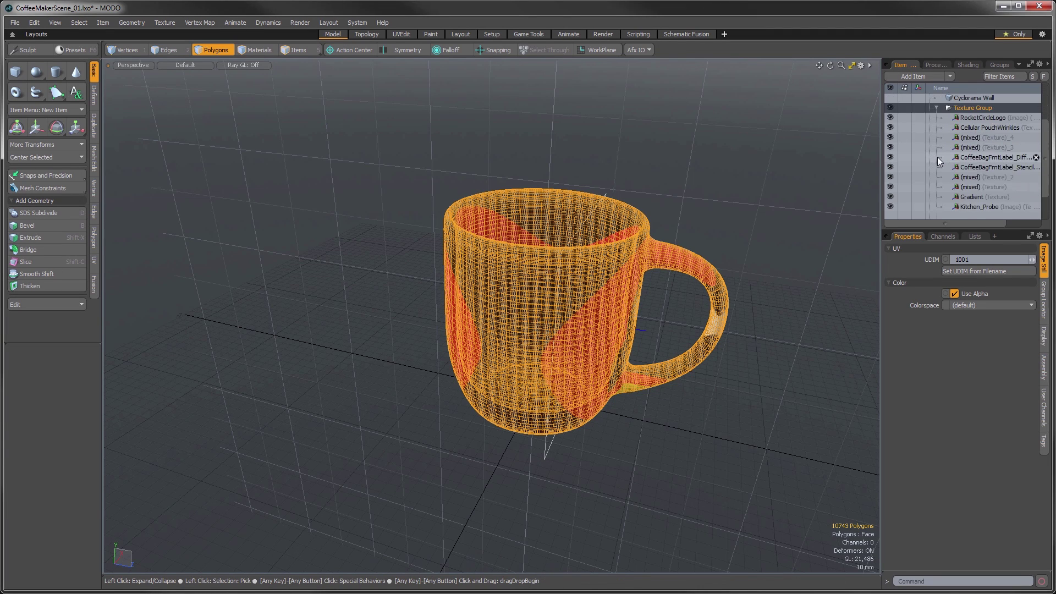
pyautogui.click(974, 117)
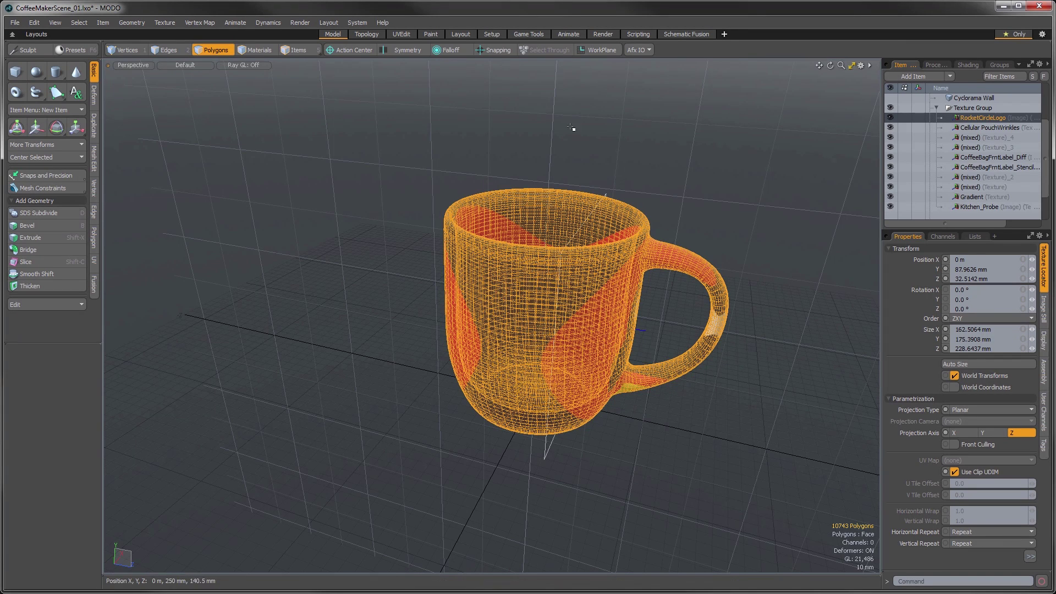
# - In Items mode, move the logo's locator to about X -148.5 mm, Z 12.5 mm and rotate it -90° about Y
pyautogui.click(295, 51)
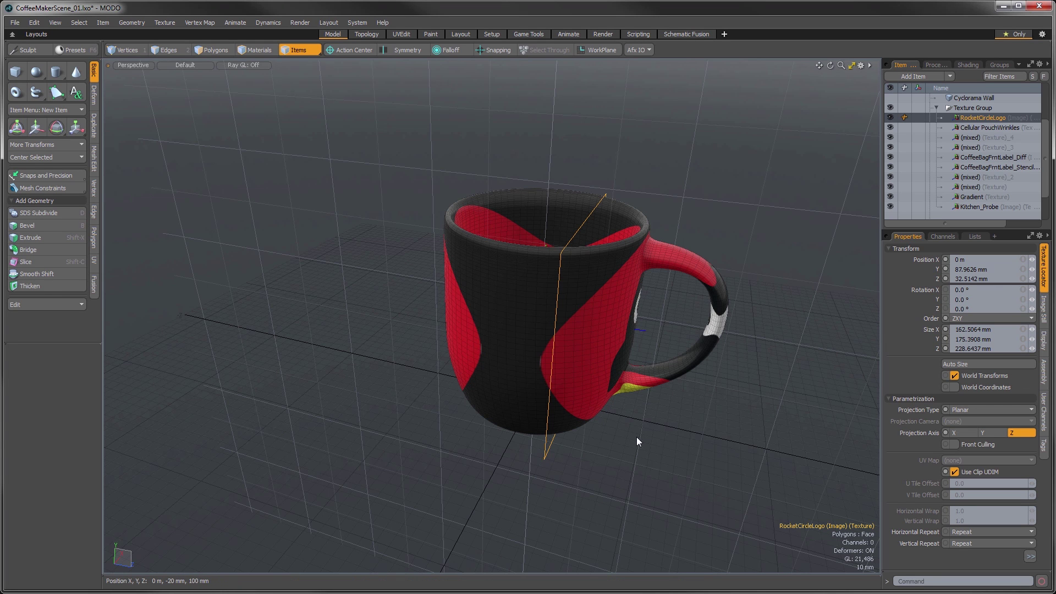
pyautogui.press('w')
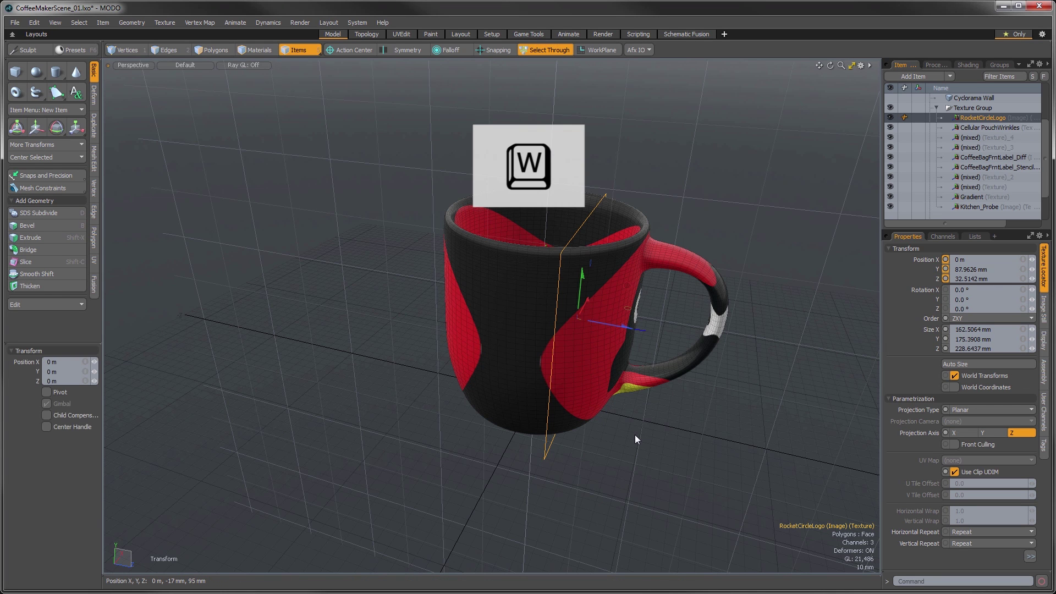
pyautogui.moveTo(635, 435); pyautogui.dragTo(545, 556)
pyautogui.press('e')
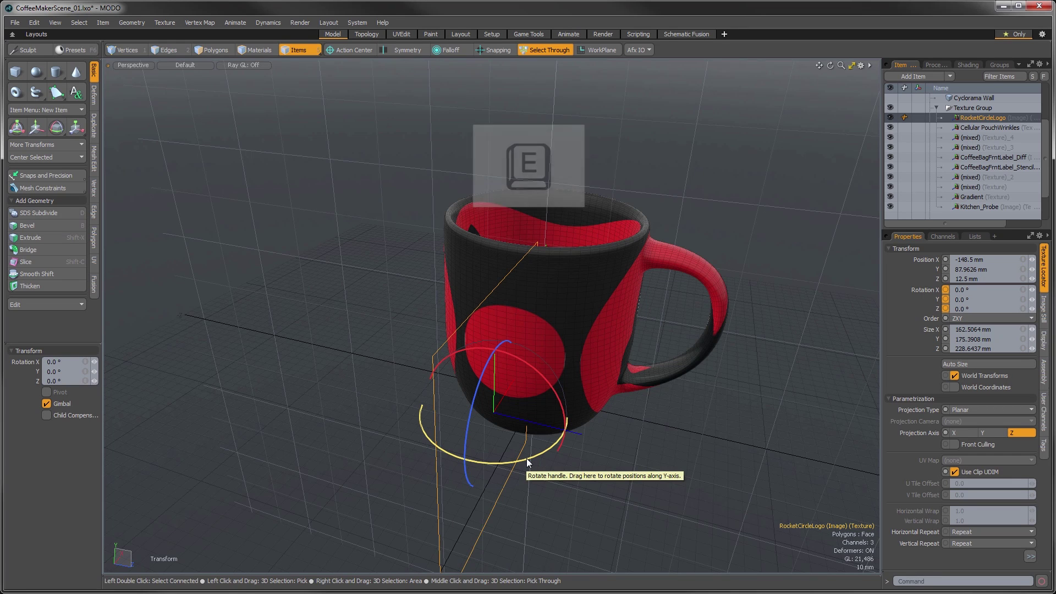
pyautogui.keyDown('ctrl'); pyautogui.moveTo(526, 457); pyautogui.dragTo(451, 429); pyautogui.keyUp('ctrl')
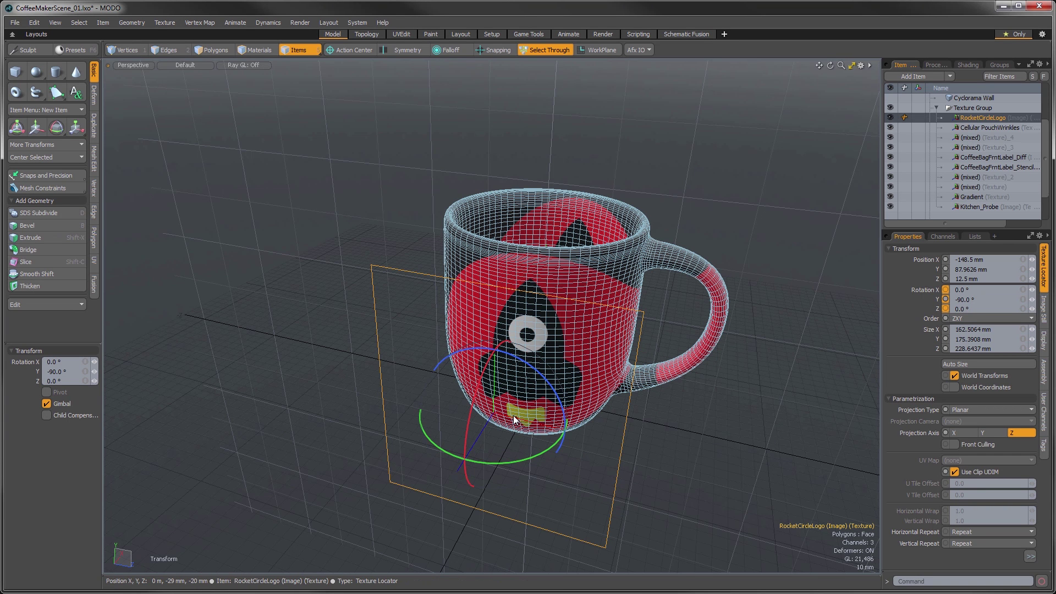
# - Scale the logo's locator to about 60.9 × 65.8 × 85.7 mm and move it to about X -113.5, Y 120.5, Z 3.5 mm
pyautogui.press('r')
pyautogui.moveTo(510, 413); pyautogui.dragTo(464, 422)
pyautogui.press('w')
pyautogui.moveTo(495, 379); pyautogui.dragTo(569, 325)
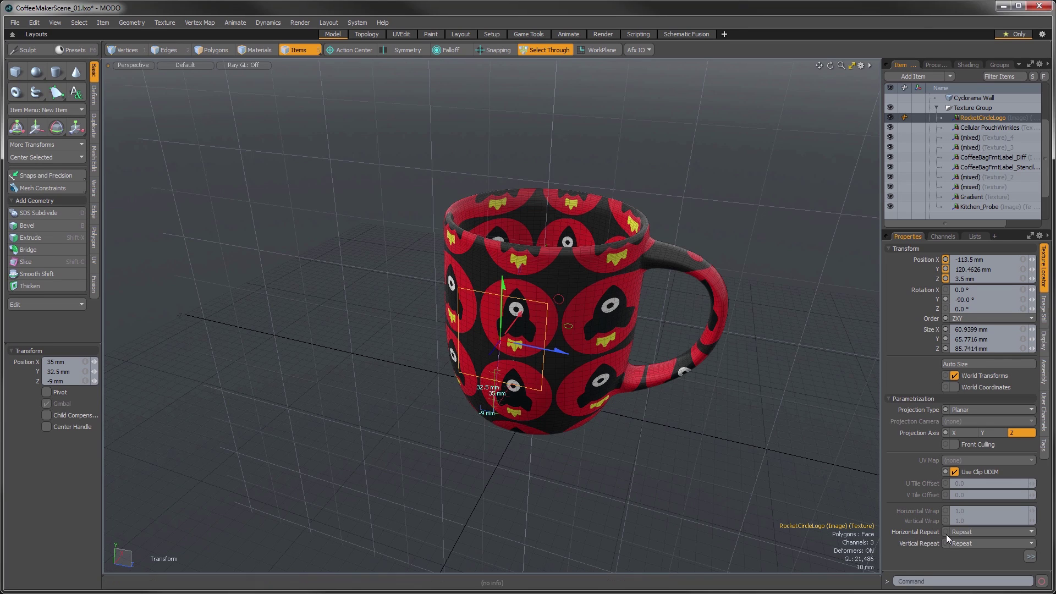
# - Set the logo texture's horizontal and vertical repeat to Edge, leave the transform tool and deselect the locator
pyautogui.click(965, 532)
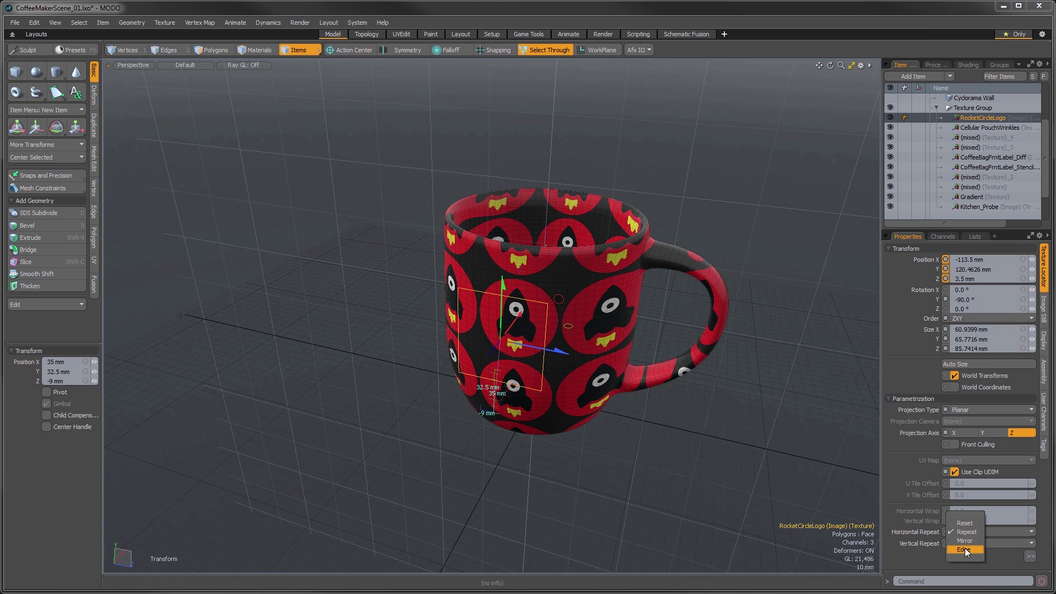
pyautogui.click(965, 549)
pyautogui.click(968, 543)
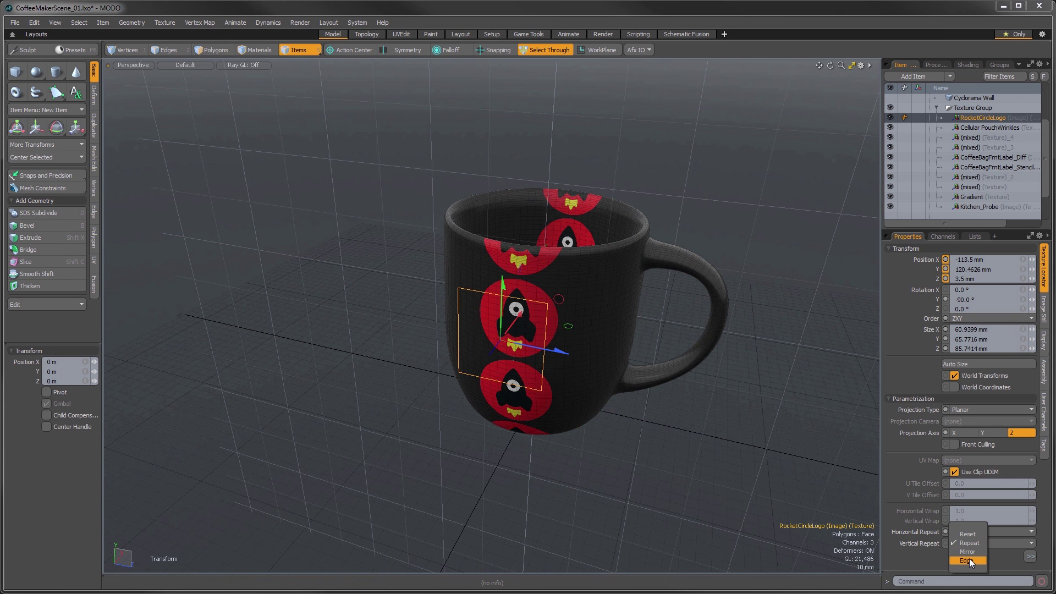
pyautogui.click(969, 559)
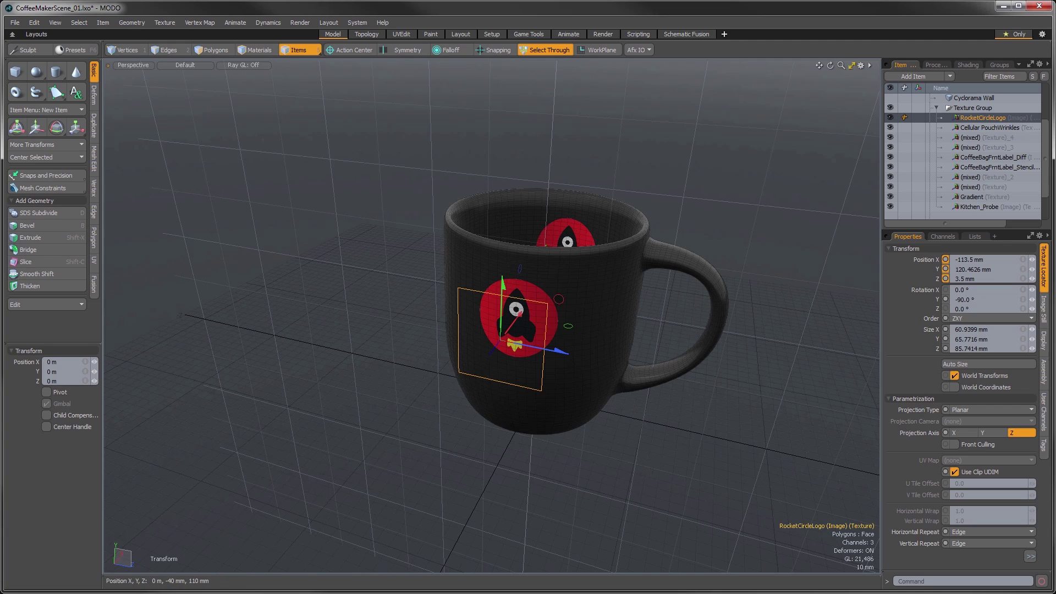
pyautogui.keyDown('ctrl'); pyautogui.keyDown('alt'); pyautogui.moveTo(572, 330); pyautogui.dragTo(532, 245); pyautogui.keyUp('alt'); pyautogui.keyUp('ctrl')
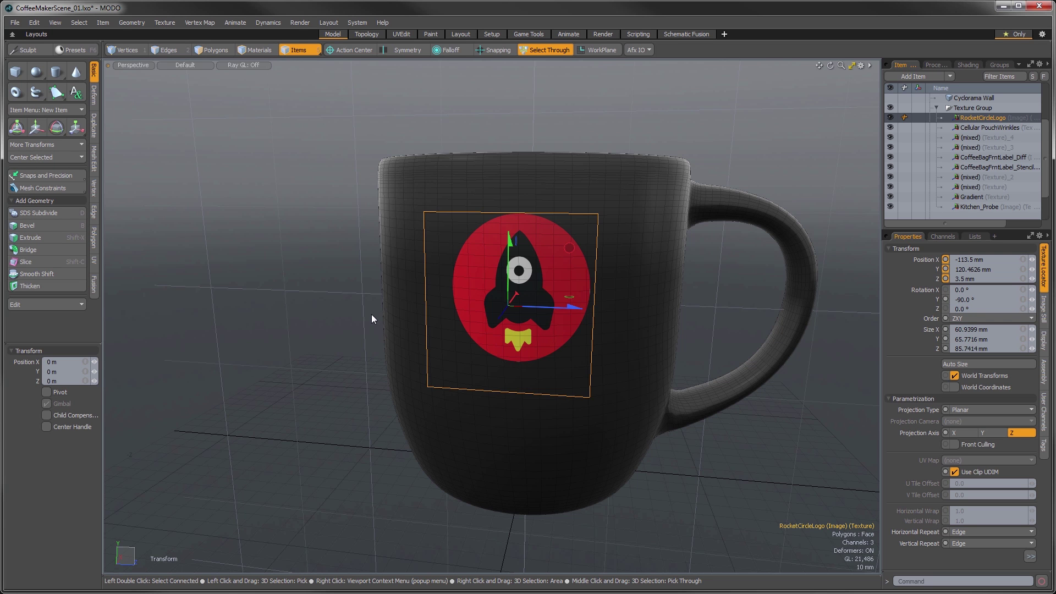
pyautogui.press('q')
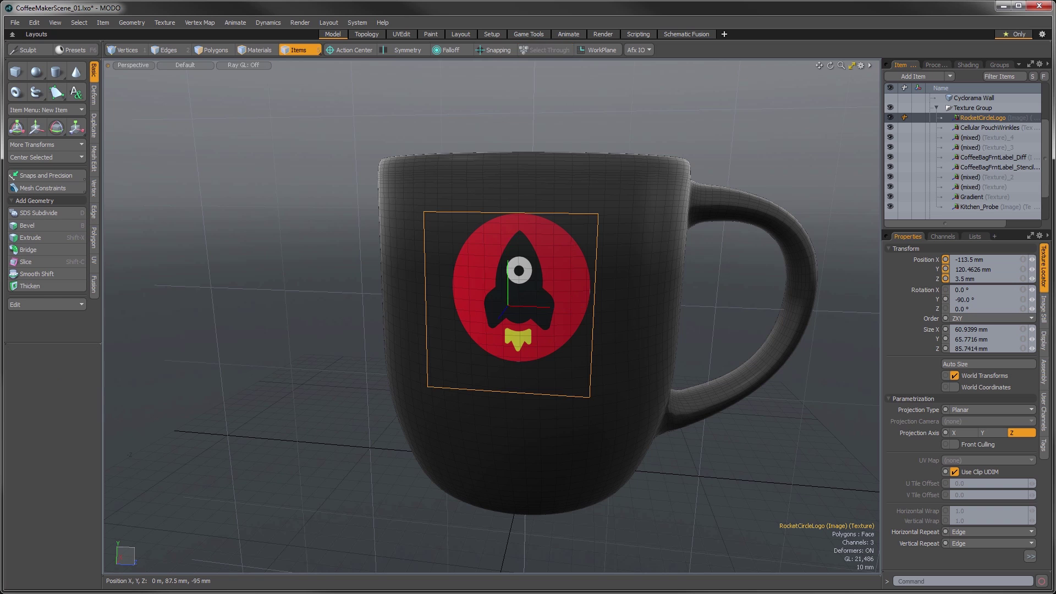
pyautogui.click(371, 315)
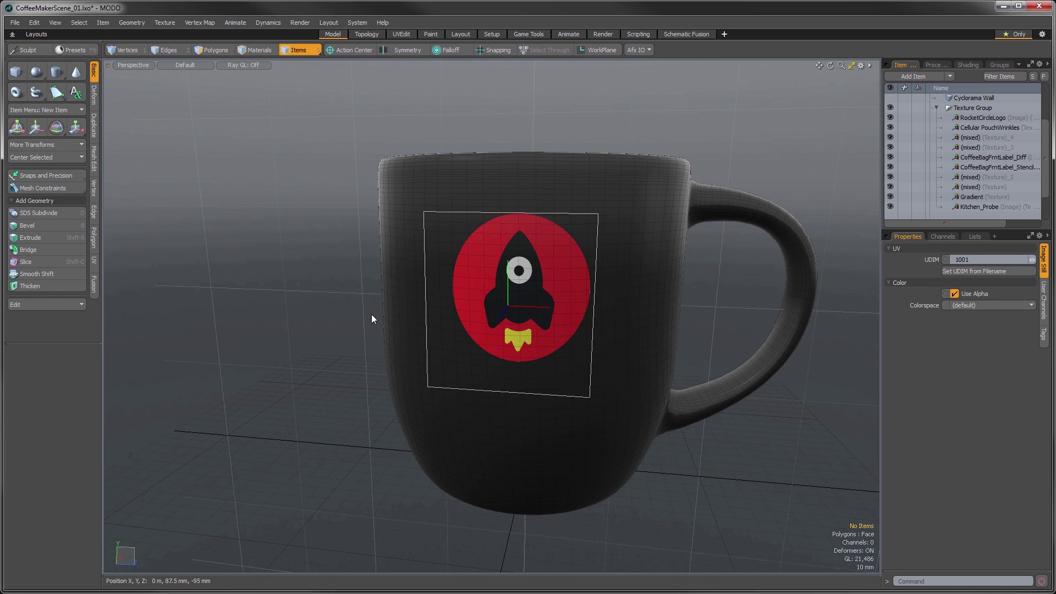
# - Collapse the Texture Group and hide it, and make the Camera, CoffeePot, Coffee Maker and Coffee Bags items visible
pyautogui.click(937, 109)
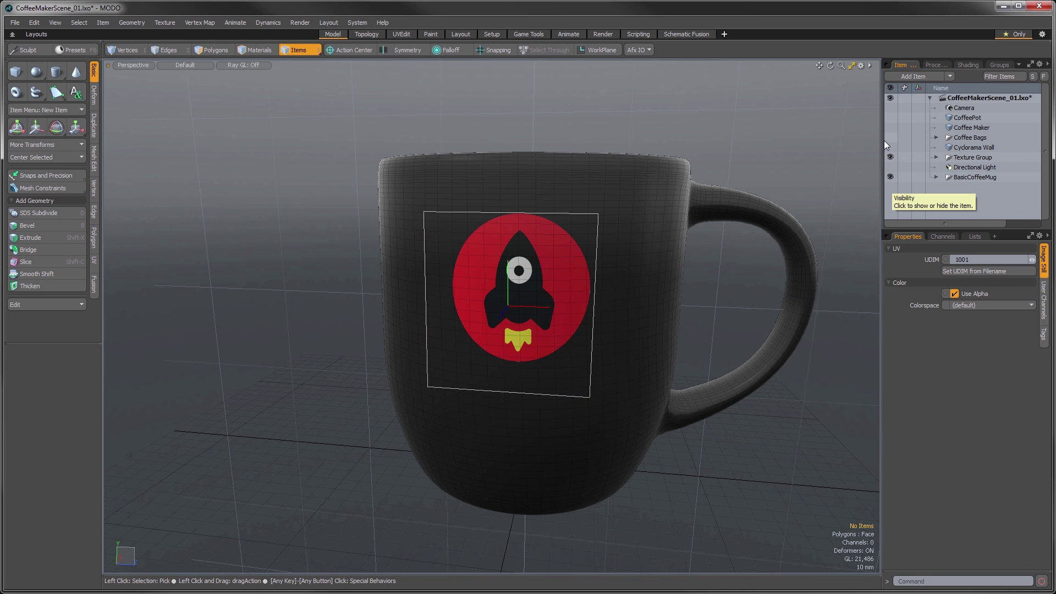
pyautogui.moveTo(889, 137); pyautogui.dragTo(889, 108)
pyautogui.keyDown('alt'); pyautogui.moveTo(619, 233); pyautogui.dragTo(536, 346); pyautogui.keyUp('alt')
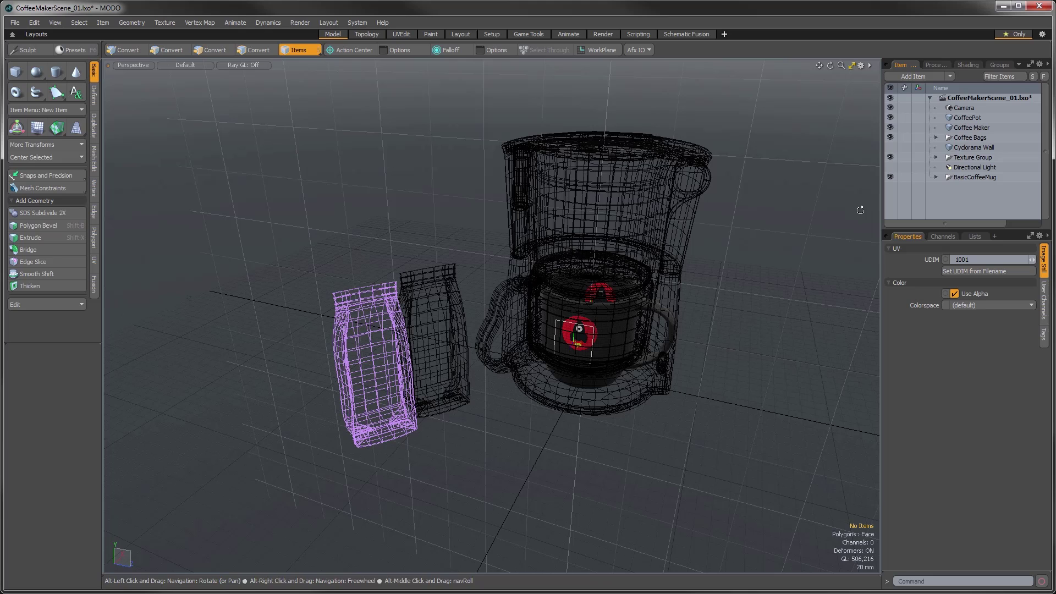
pyautogui.click(890, 157)
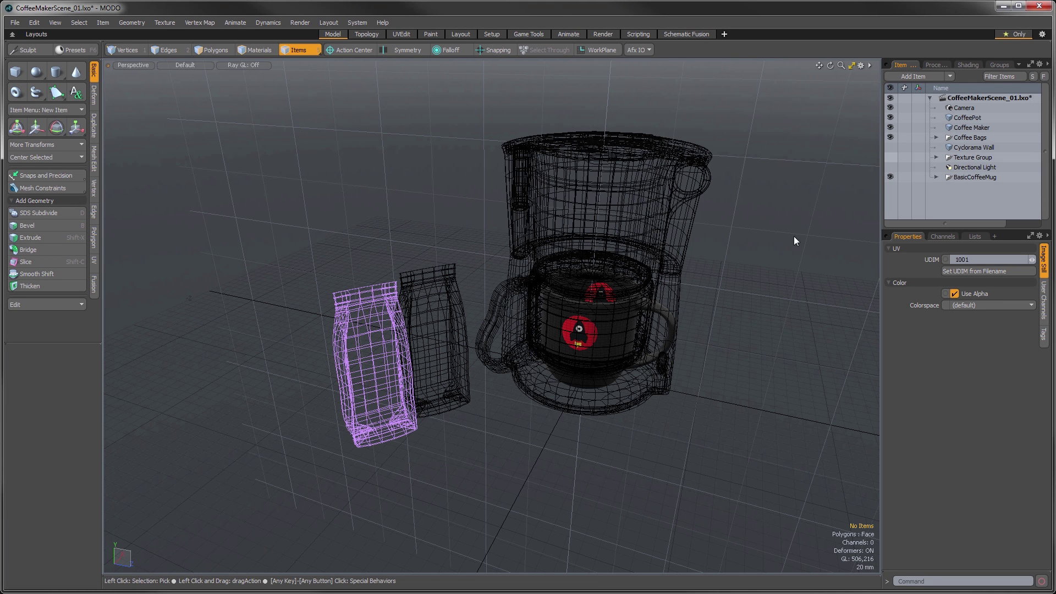
# - Select the mesh inside BasicCoffeeMug and move it in front of the coffee maker to about X -275, Z -52 mm
pyautogui.press('y')
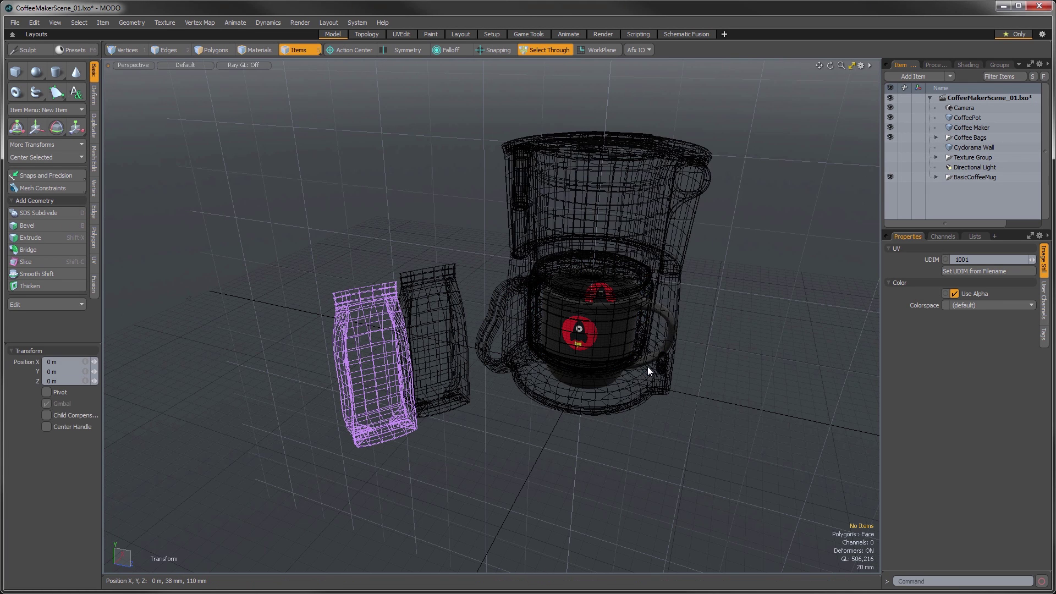
pyautogui.click(935, 176)
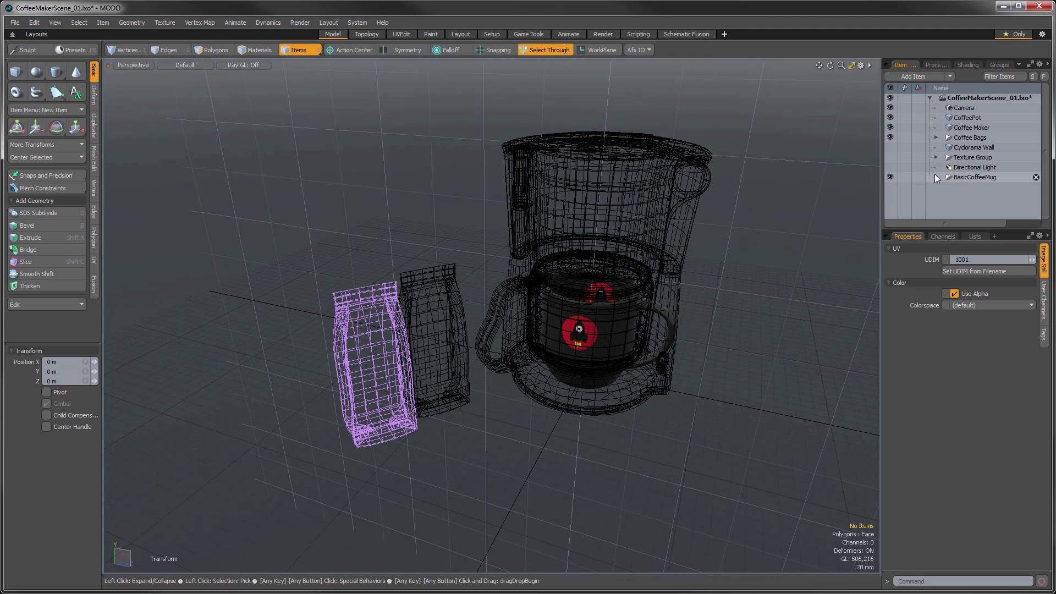
pyautogui.press('w')
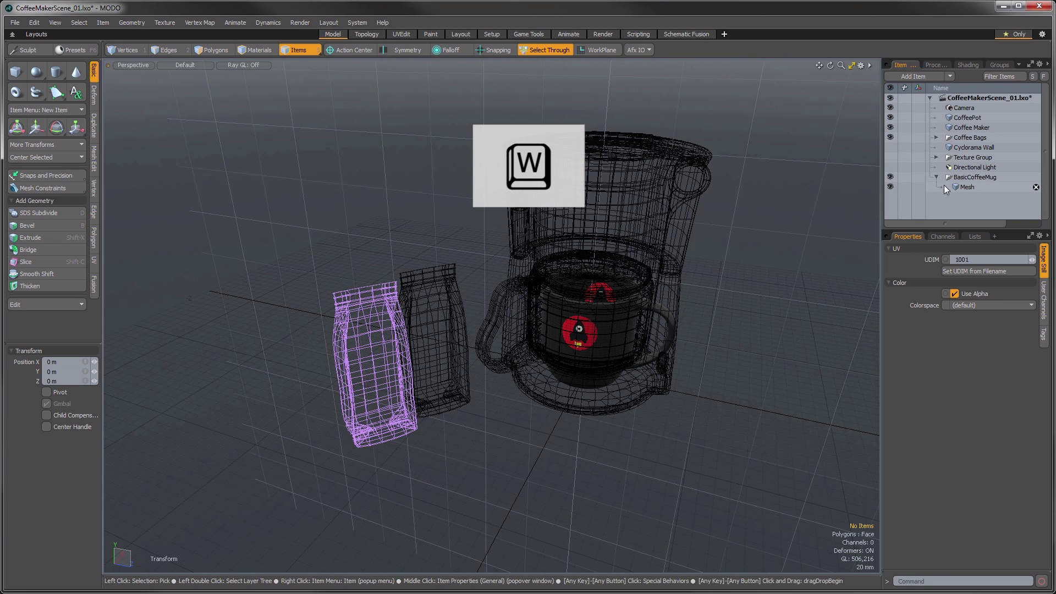
pyautogui.click(951, 188)
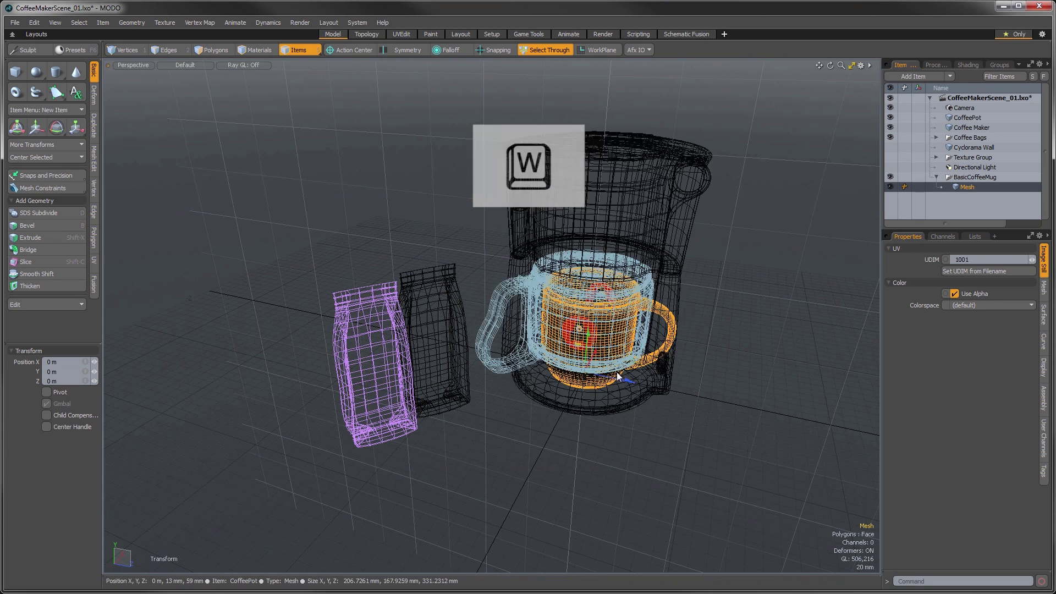
pyautogui.moveTo(629, 365); pyautogui.dragTo(564, 438)
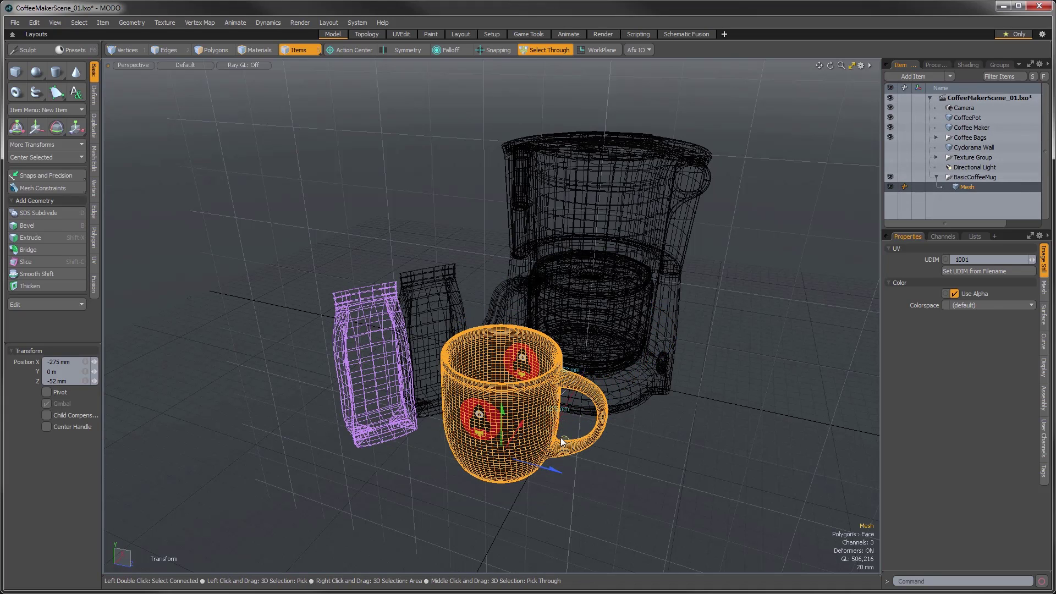
# - Scale the mug uniformly to about 56.5 % and rotate it about 23° around Y
pyautogui.keyDown('alt'); pyautogui.moveTo(549, 462); pyautogui.dragTo(479, 455); pyautogui.keyUp('alt')
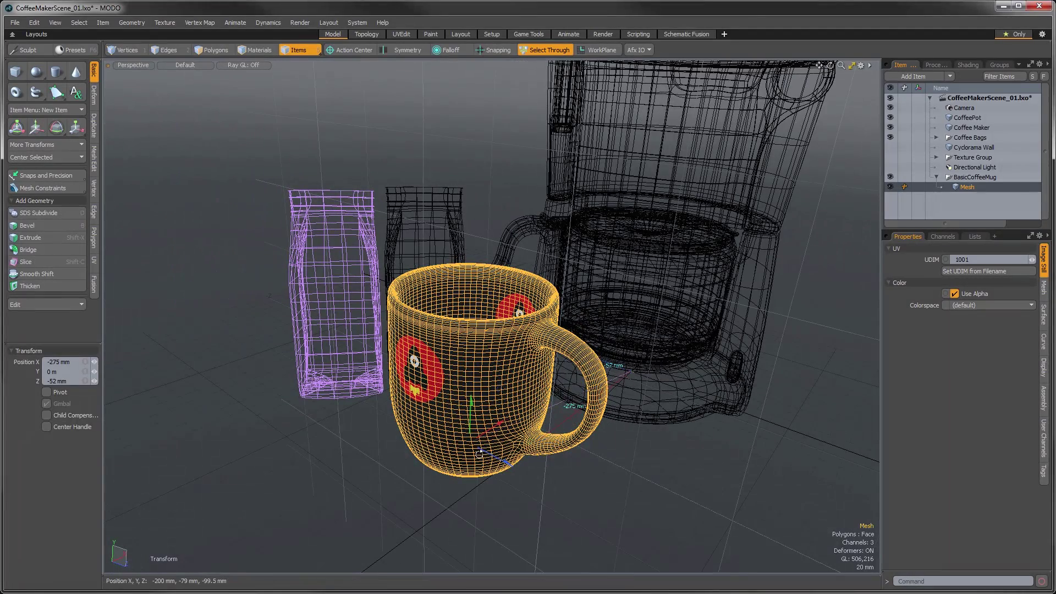
pyautogui.press('r')
pyautogui.moveTo(473, 446); pyautogui.dragTo(422, 449)
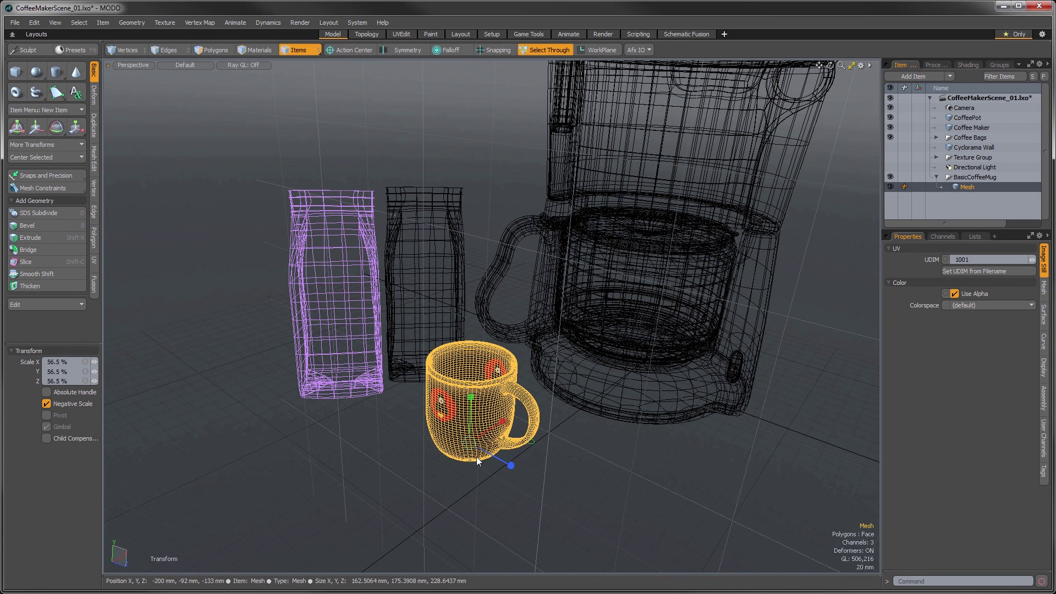
pyautogui.press('e')
pyautogui.moveTo(470, 474); pyautogui.dragTo(479, 440)
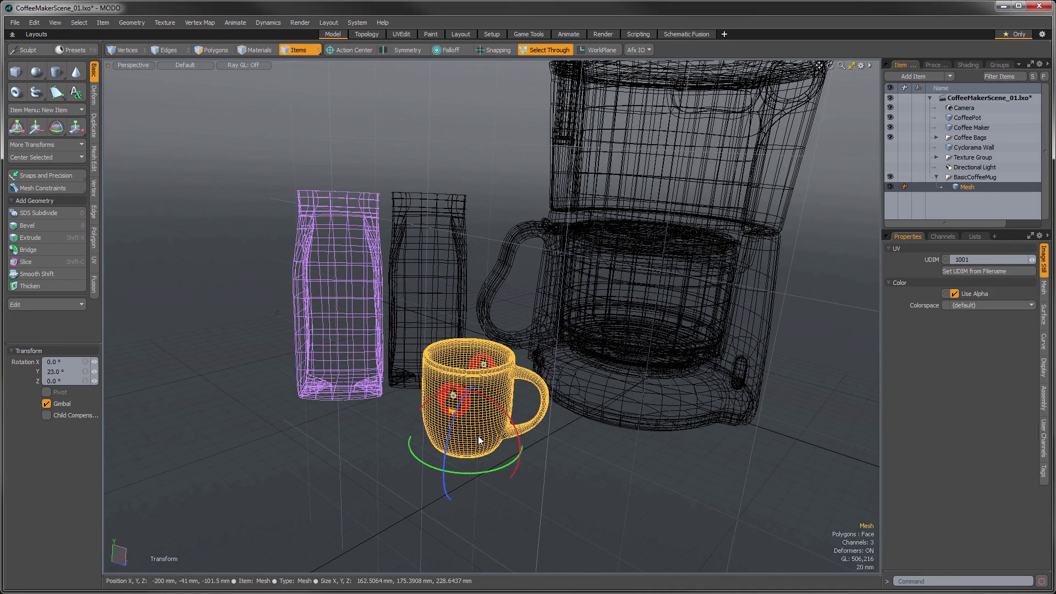
# - Check the mug's size and placement in the scene with a preview render, then close the preview
pyautogui.press('F9')
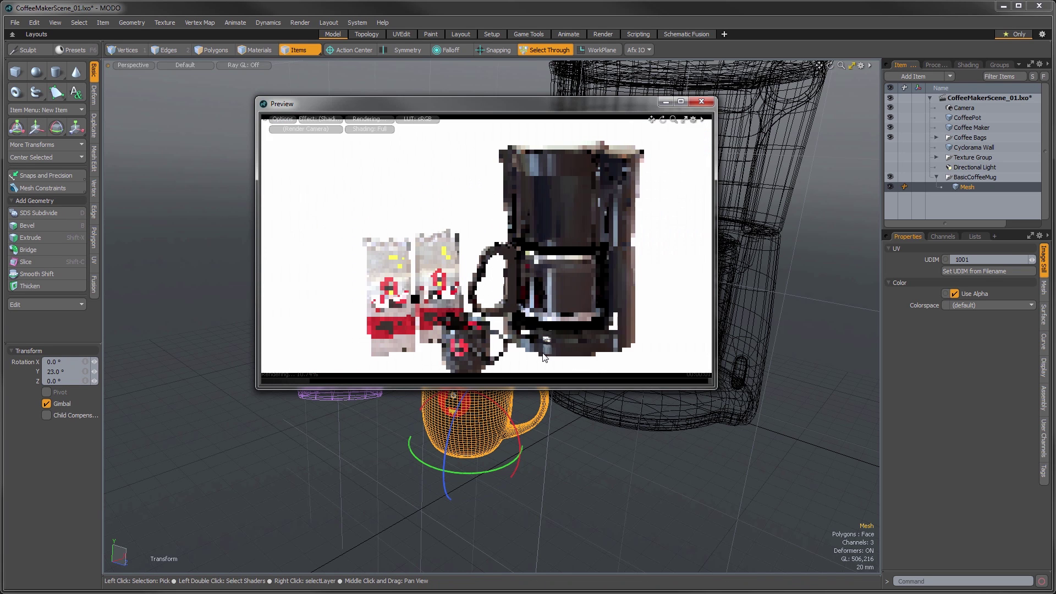
pyautogui.moveTo(505, 106); pyautogui.dragTo(747, 64)
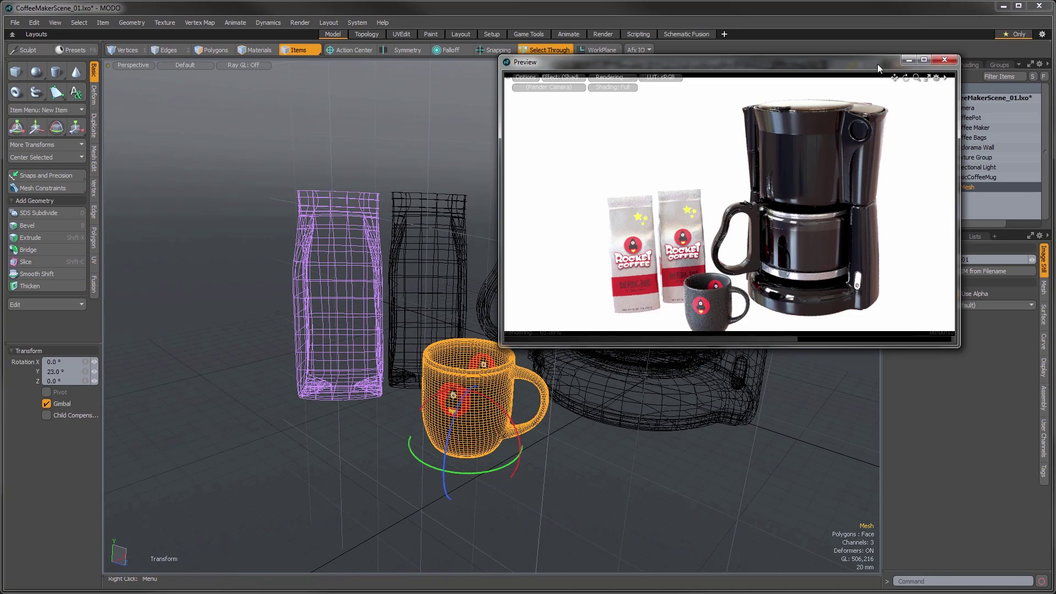
pyautogui.click(944, 59)
# - In Polygons mode, select a full ring of polygons around the mug's inner wall
pyautogui.keyDown('alt'); pyautogui.moveTo(471, 383); pyautogui.dragTo(496, 376); pyautogui.keyUp('alt')
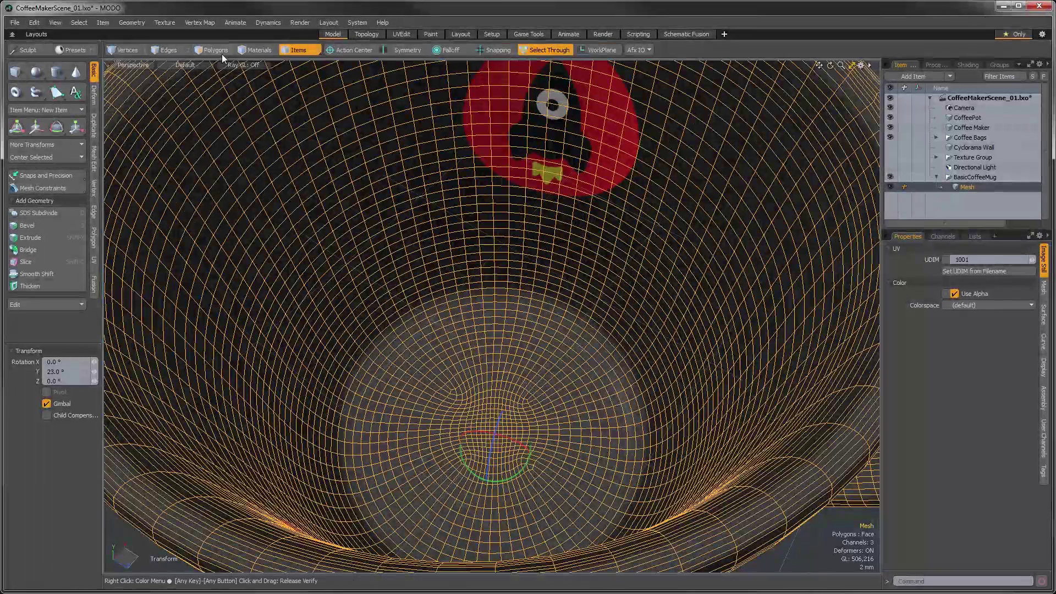
pyautogui.click(222, 54)
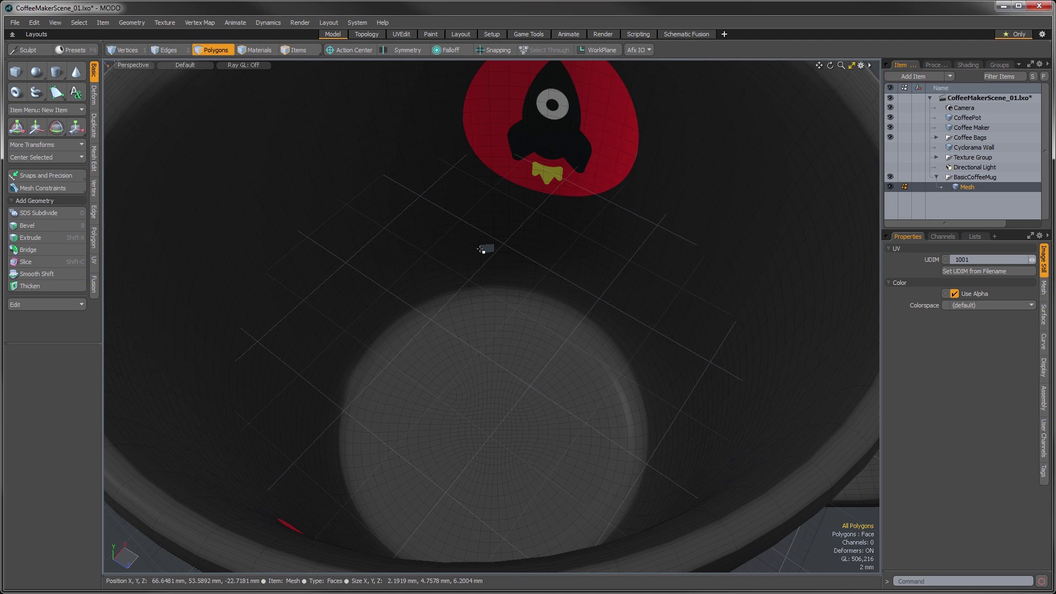
pyautogui.moveTo(482, 249); pyautogui.dragTo(510, 253)
pyautogui.press('l')
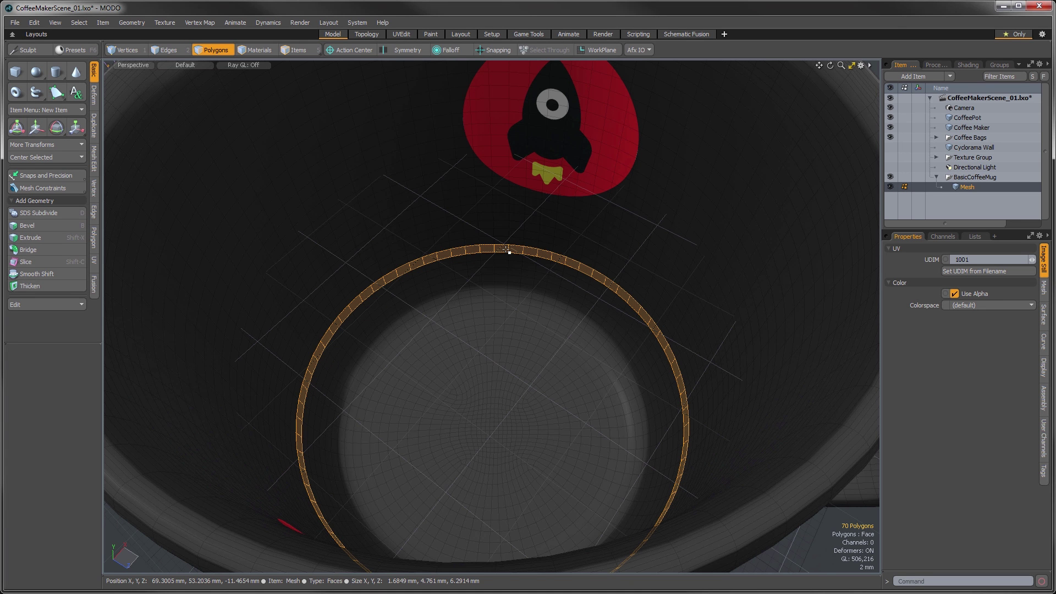
# - Grow the polygon selection until it covers the mug's entire interior, from the floor up to just below the rim
pyautogui.press('ctrl')
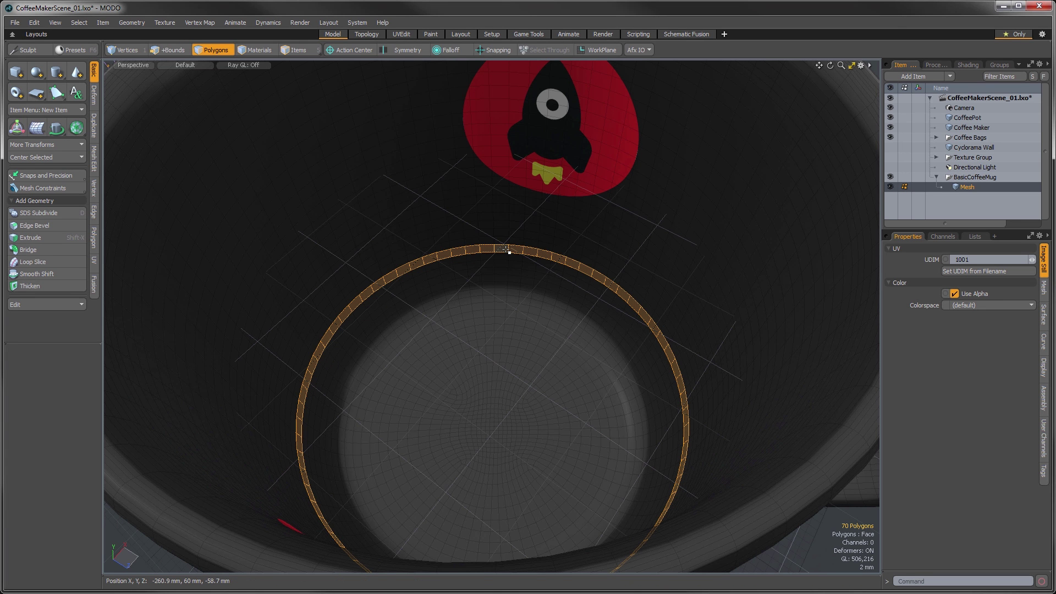
pyautogui.hotkey('shift', 'Up')
pyautogui.hotkey('shift', 'Up')
pyautogui.hotkey('shift', 'Up')
pyautogui.hotkey('shift', 'Up')
pyautogui.hotkey('shift', 'Up')
pyautogui.hotkey('shift', 'Up')
pyautogui.hotkey('shift', 'Up')
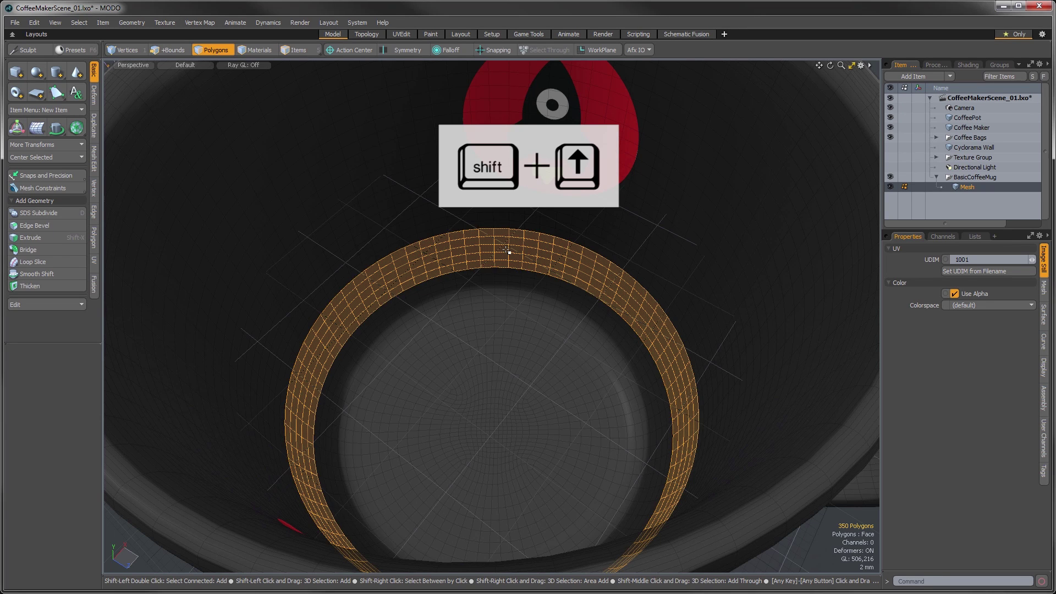
pyautogui.hotkey('shift', 'Up')
pyautogui.hotkey('shift', 'Up')
pyautogui.hotkey('shift', 'Up')
pyautogui.hotkey('shift', 'Up')
pyautogui.hotkey('shift', 'Up')
pyautogui.hotkey('shift', 'Up')
pyautogui.hotkey('shift', 'Up')
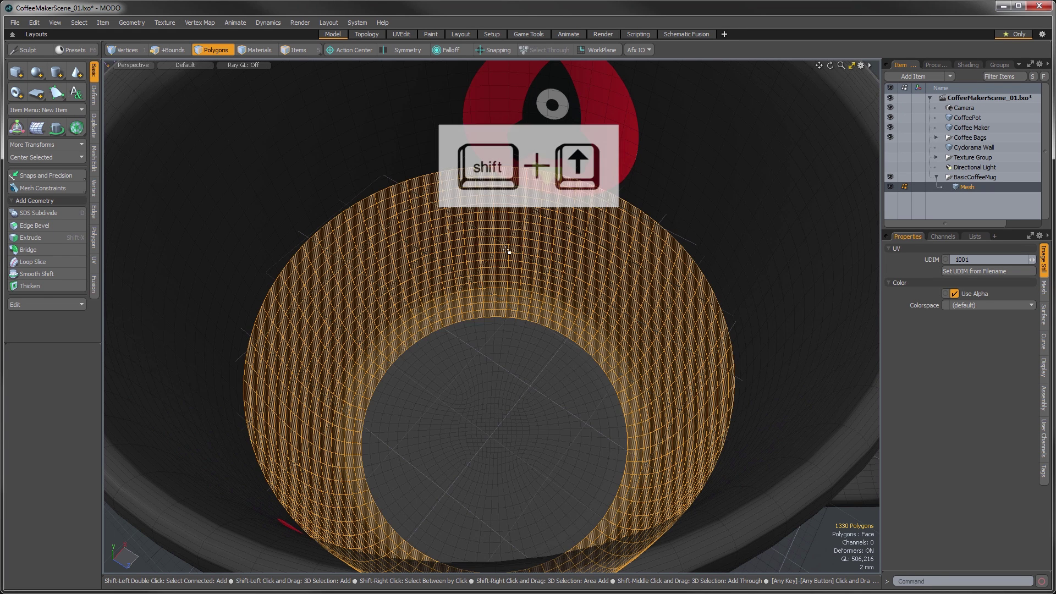
pyautogui.hotkey('shift', 'Up')
pyautogui.hotkey('shift', 'Up')
pyautogui.hotkey('shift', 'Up')
pyautogui.hotkey('shift', 'Up')
pyautogui.hotkey('shift', 'Up')
pyautogui.hotkey('shift', 'Up')
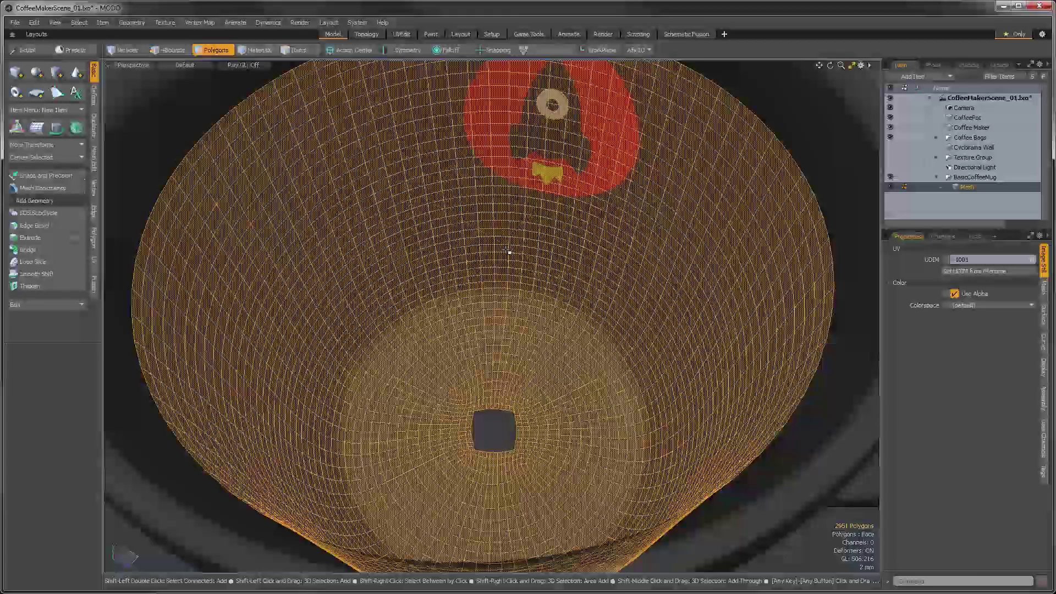
pyautogui.hotkey('shift', 'Up')
pyautogui.hotkey('shift', 'Up')
pyautogui.hotkey('shift', 'Up')
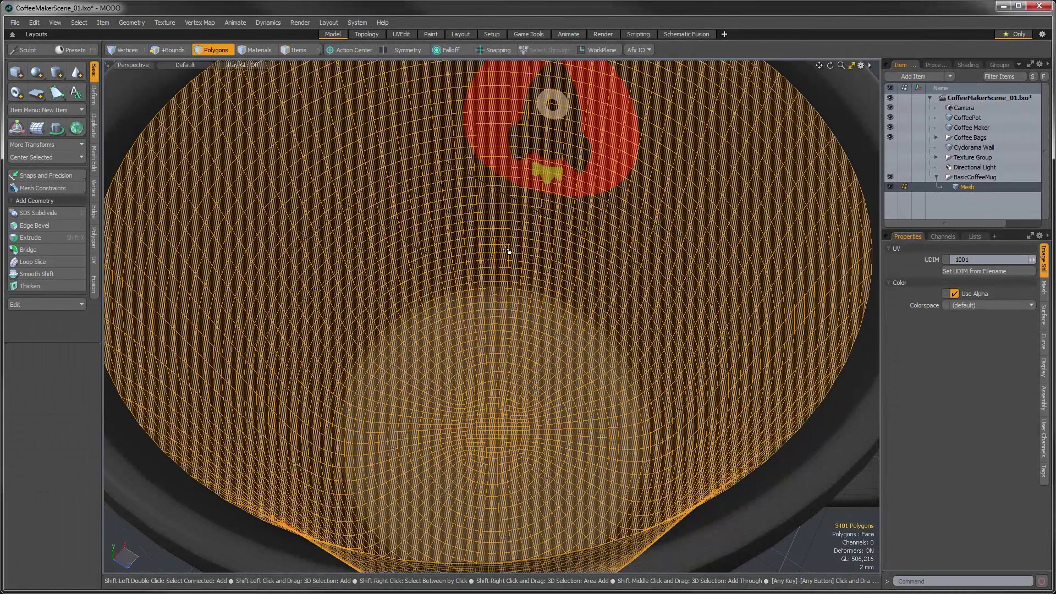
pyautogui.hotkey('shift', 'Up')
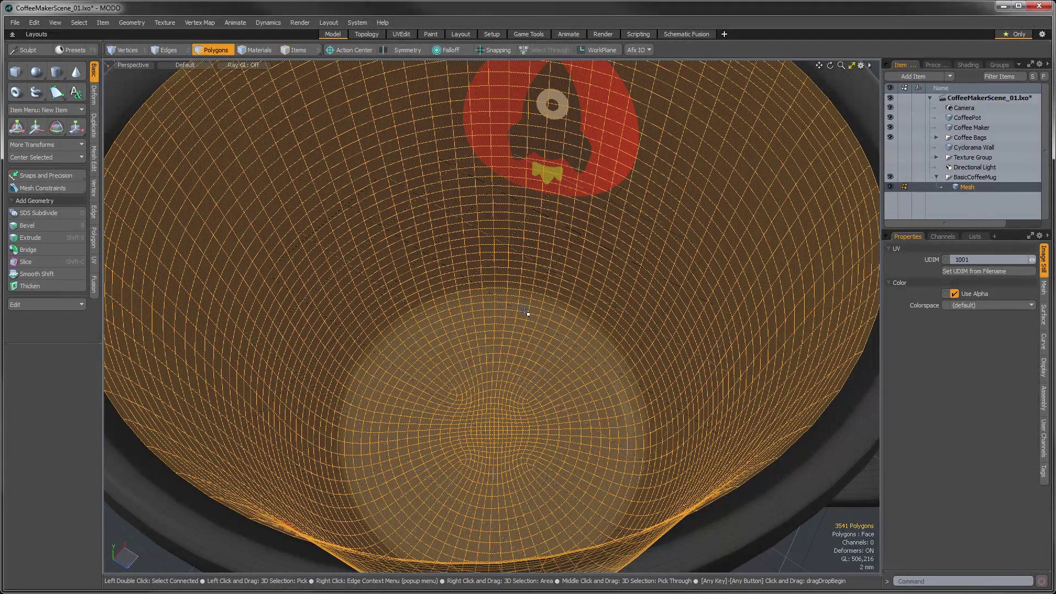
# - Assign the interior polygons a material named Coffee Mug Inside with a red colour of RGB 204, 0, 0, and clear the selection
pyautogui.press('m')
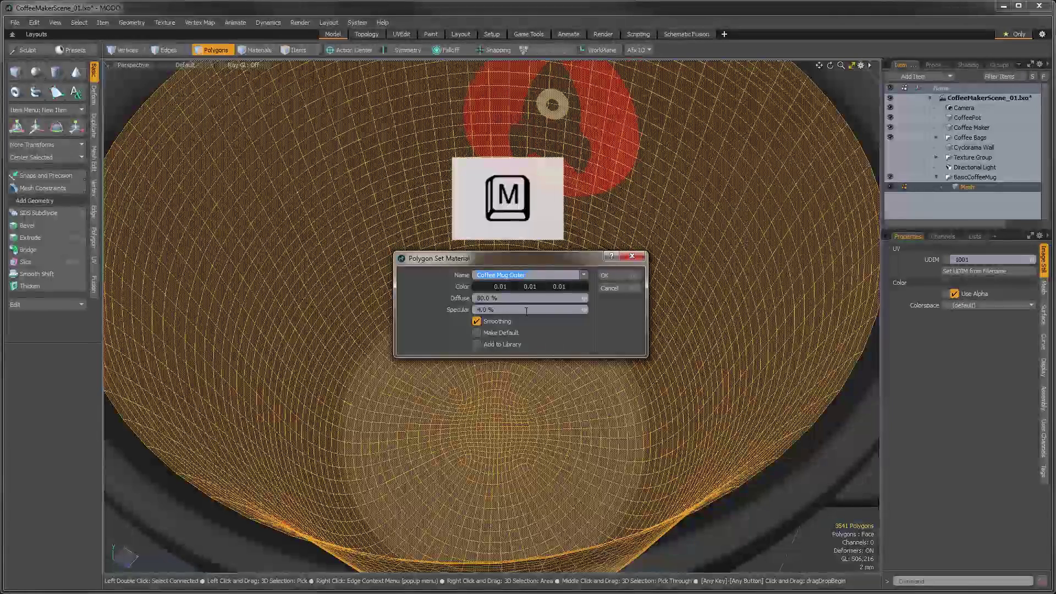
pyautogui.doubleClick(510, 275)
pyautogui.write('Inside')
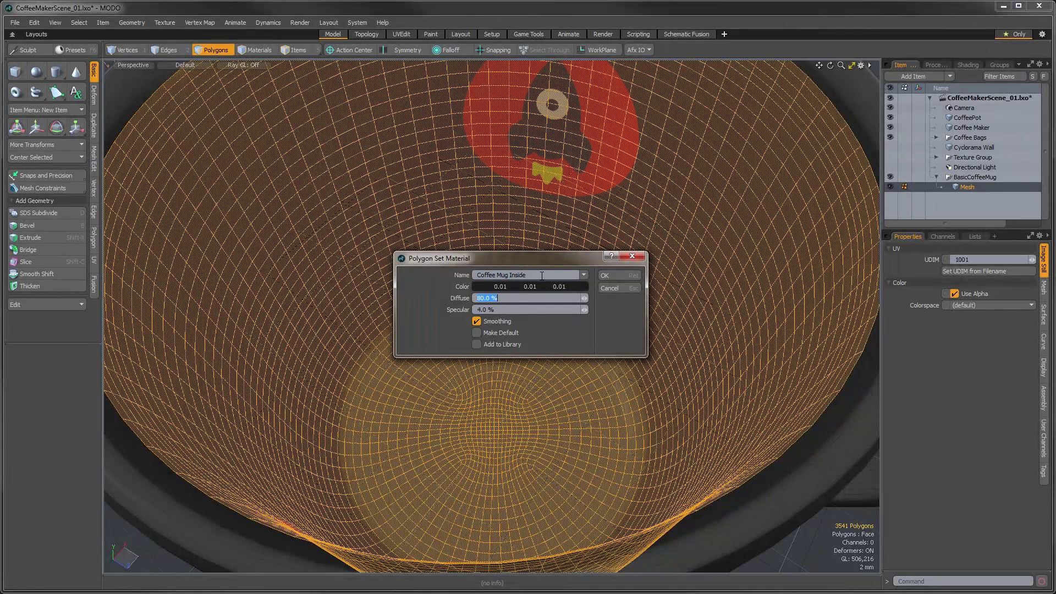
pyautogui.click(517, 289)
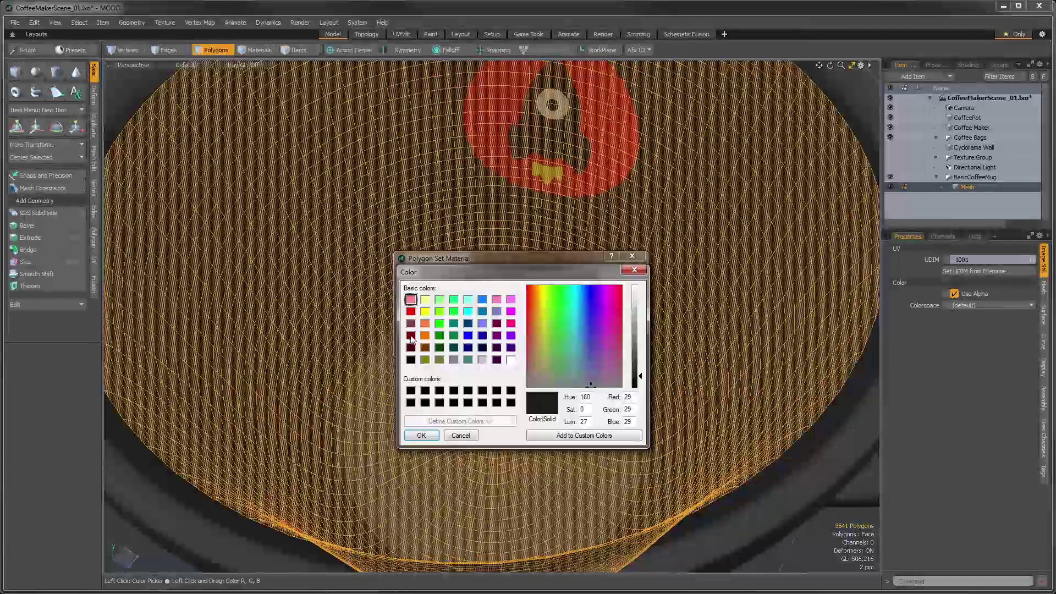
pyautogui.moveTo(640, 336); pyautogui.dragTo(640, 347)
pyautogui.click(421, 435)
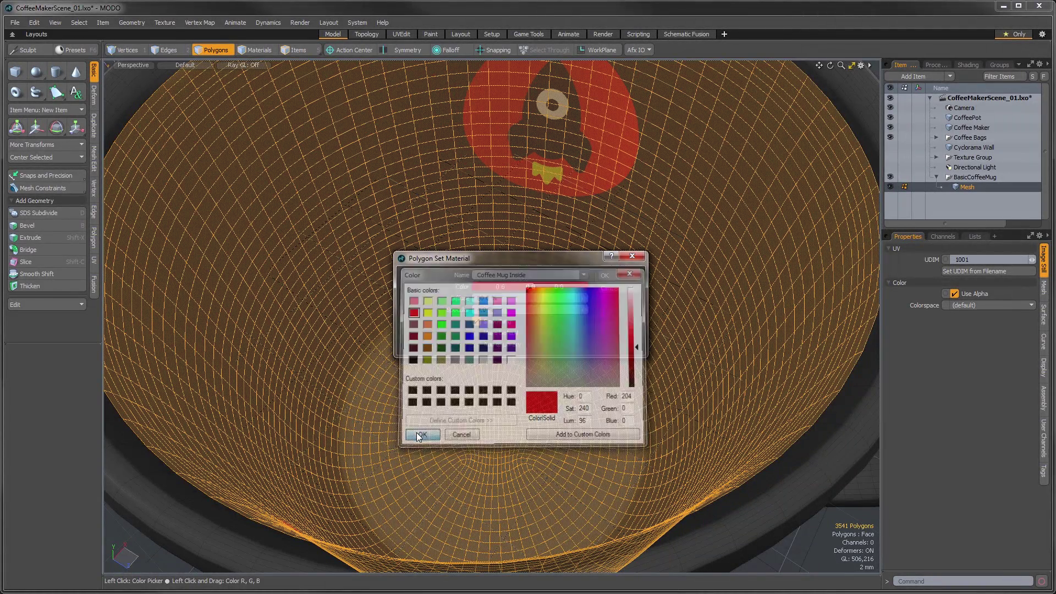
pyautogui.click(607, 275)
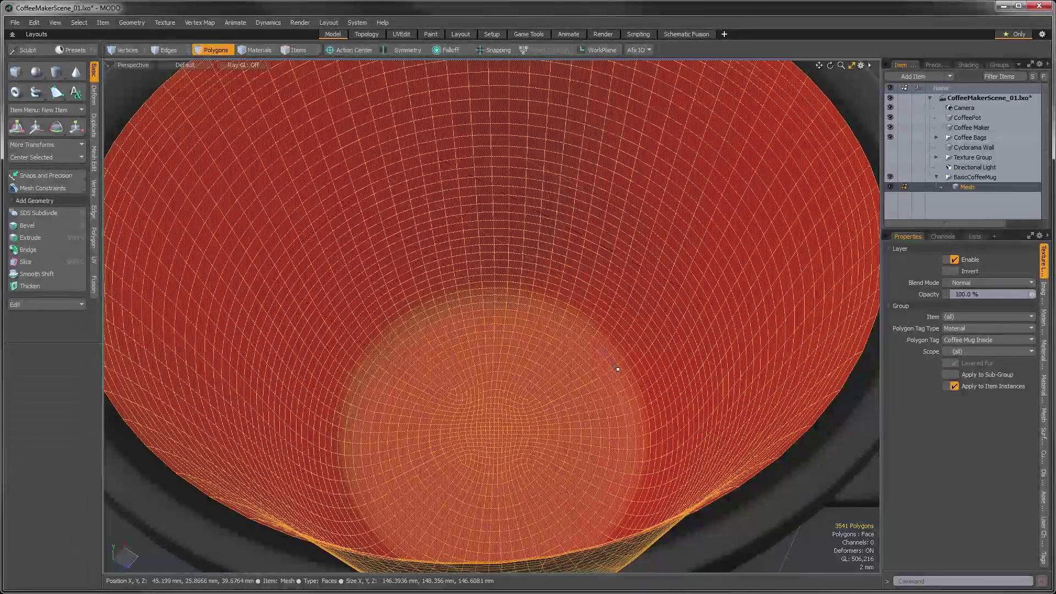
pyautogui.scroll(-5, 517, 432)
pyautogui.keyDown('alt'); pyautogui.moveTo(518, 432); pyautogui.dragTo(455, 370); pyautogui.keyUp('alt')
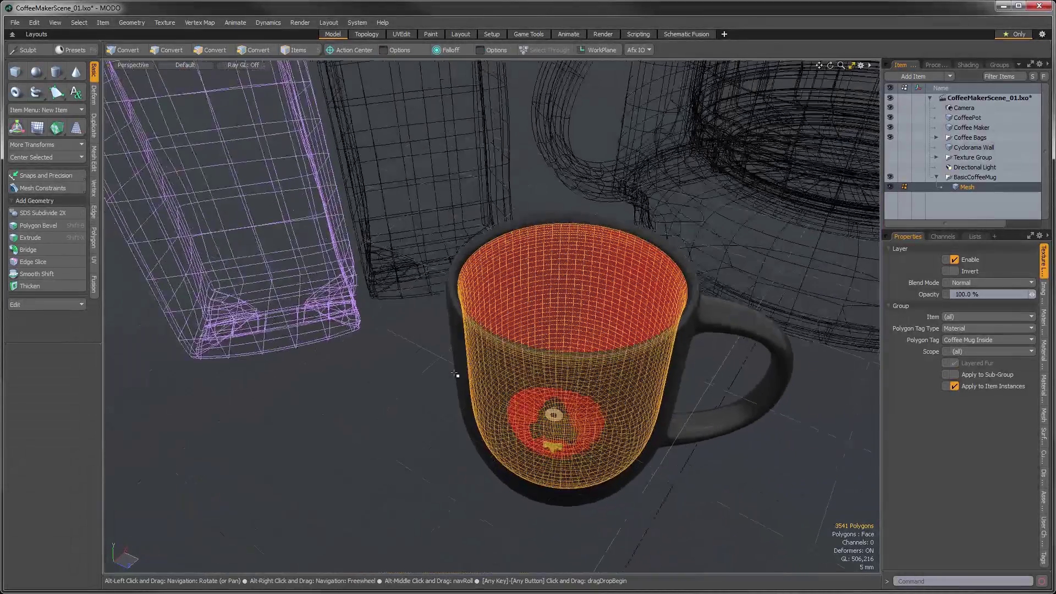
pyautogui.click(384, 404)
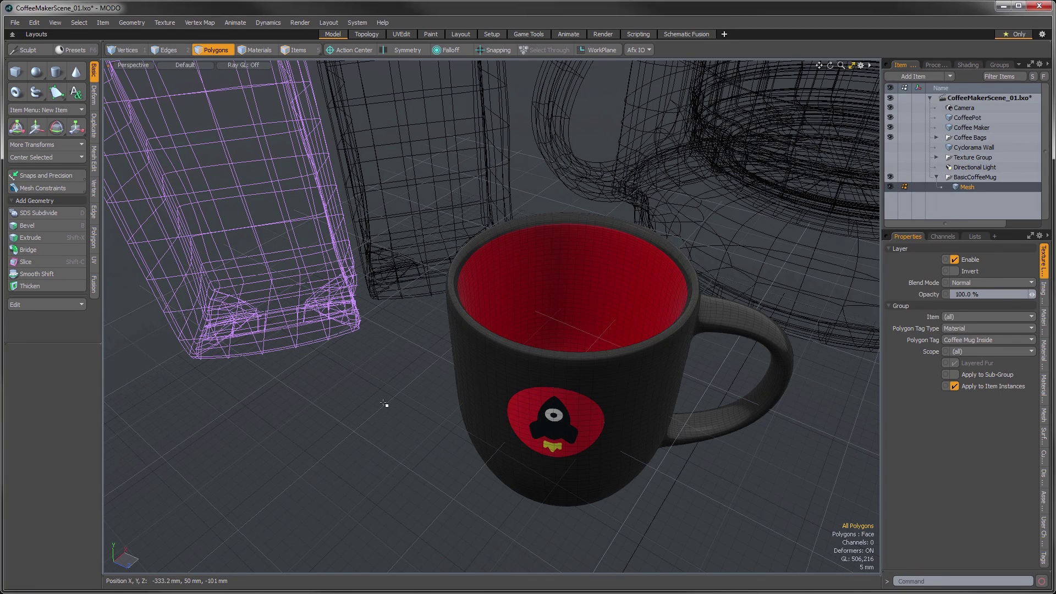
# - Check the mug's interior in a preview render, close it, and reposition the mug mesh to X 45.2 mm, Z -14.4 mm
pyautogui.press('F8')
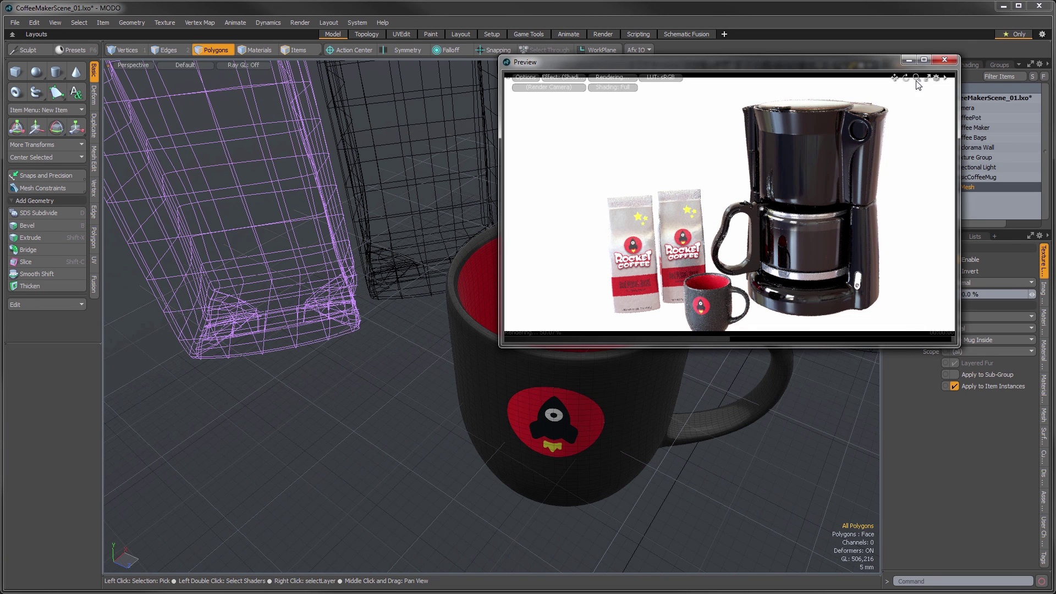
pyautogui.click(944, 59)
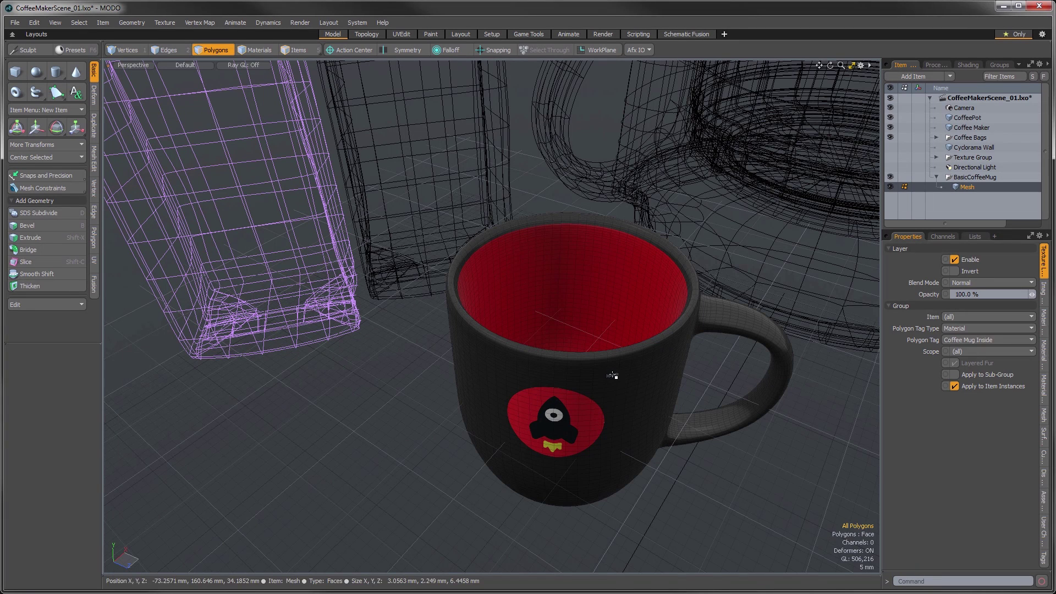
pyautogui.click(306, 49)
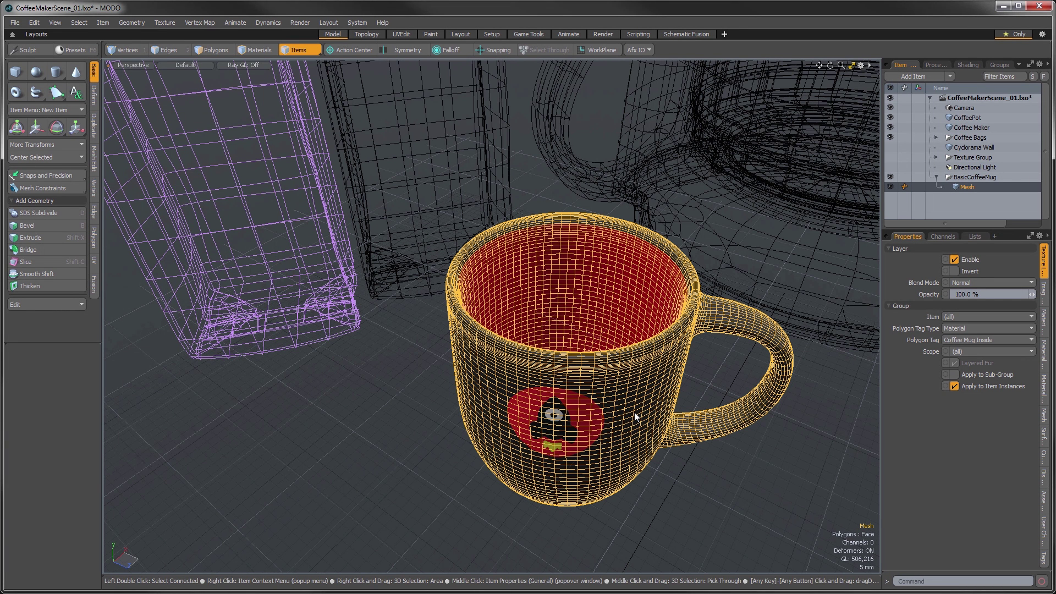
pyautogui.press('y')
pyautogui.moveTo(627, 429); pyautogui.dragTo(611, 352)
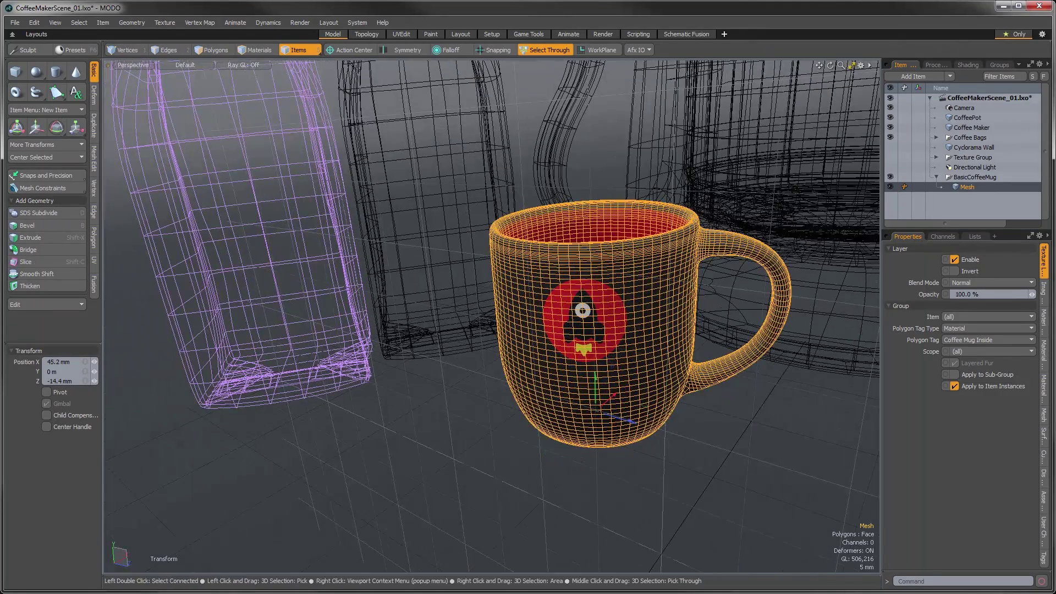
pyautogui.click(441, 292)
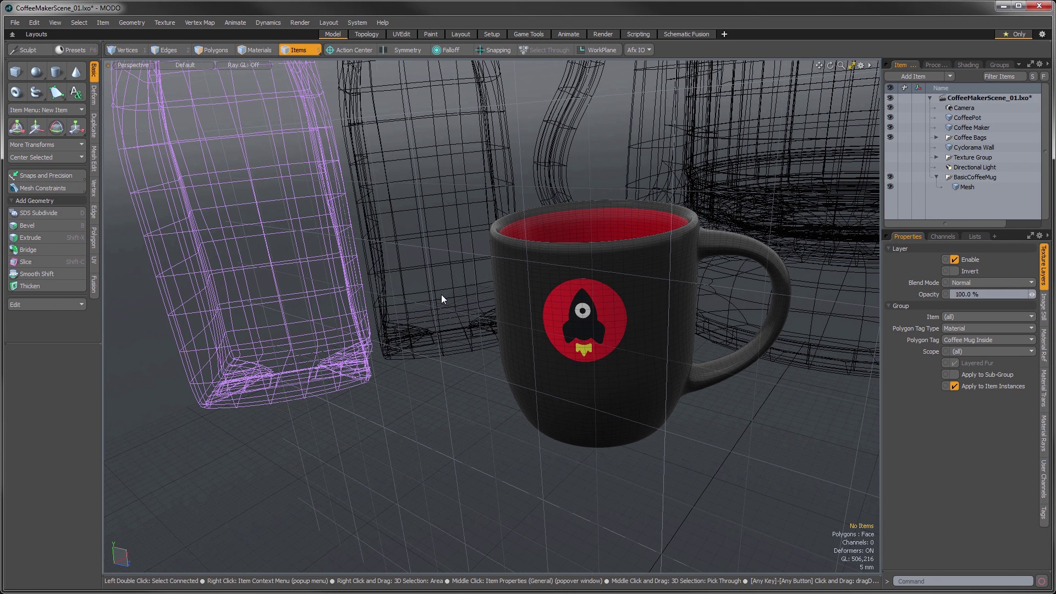
# - Switch to the render camera's view and reframe the shot closer on the mug and the two coffee bags
pyautogui.hotkey('ctrl', 'space')
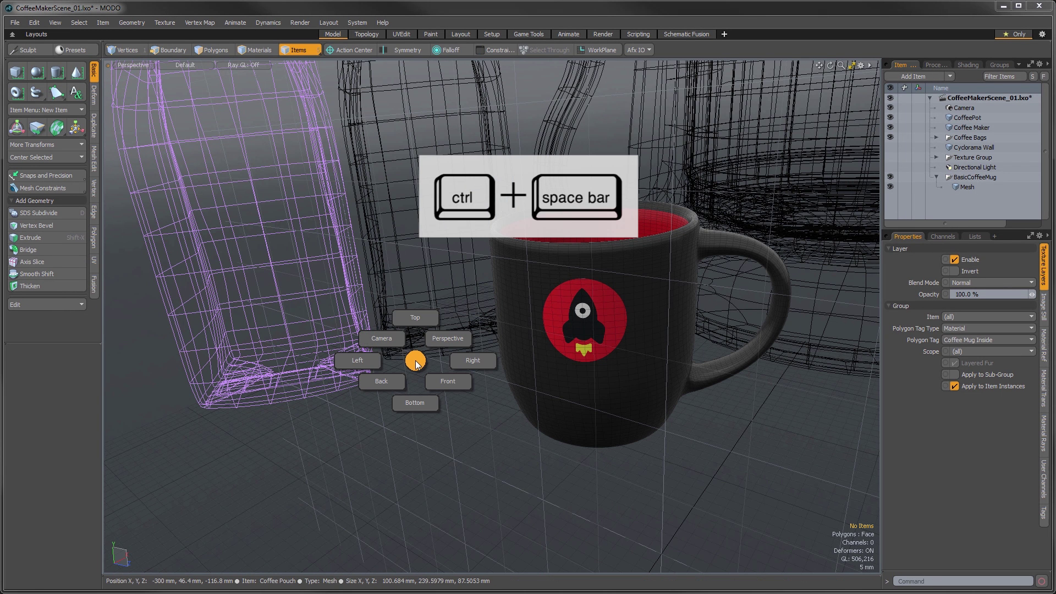
pyautogui.click(381, 340)
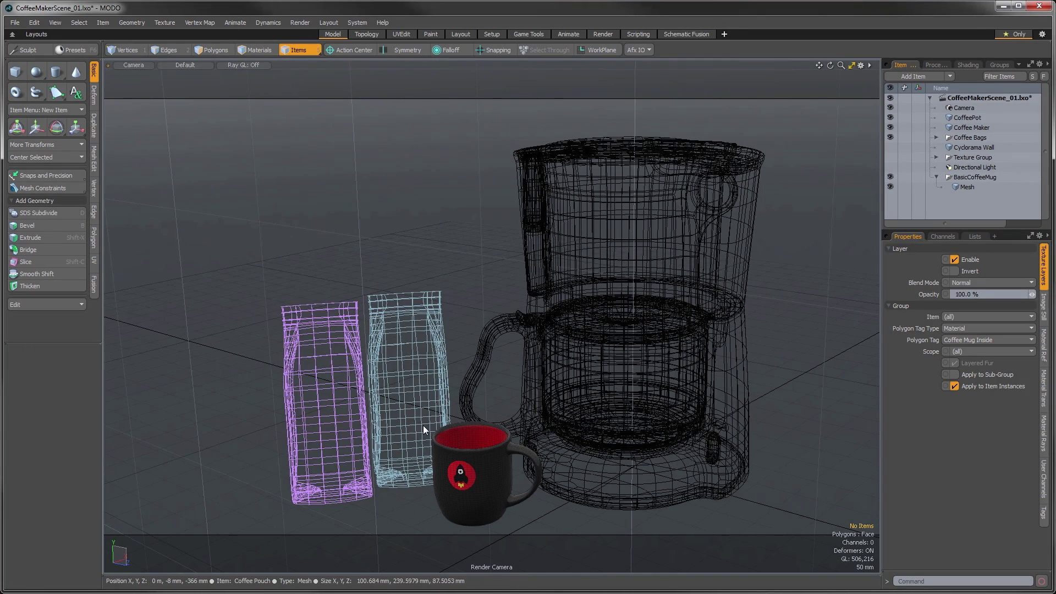
pyautogui.keyDown('alt'); pyautogui.keyDown('shift'); pyautogui.moveTo(423, 424); pyautogui.dragTo(524, 375); pyautogui.keyUp('shift'); pyautogui.keyUp('alt')
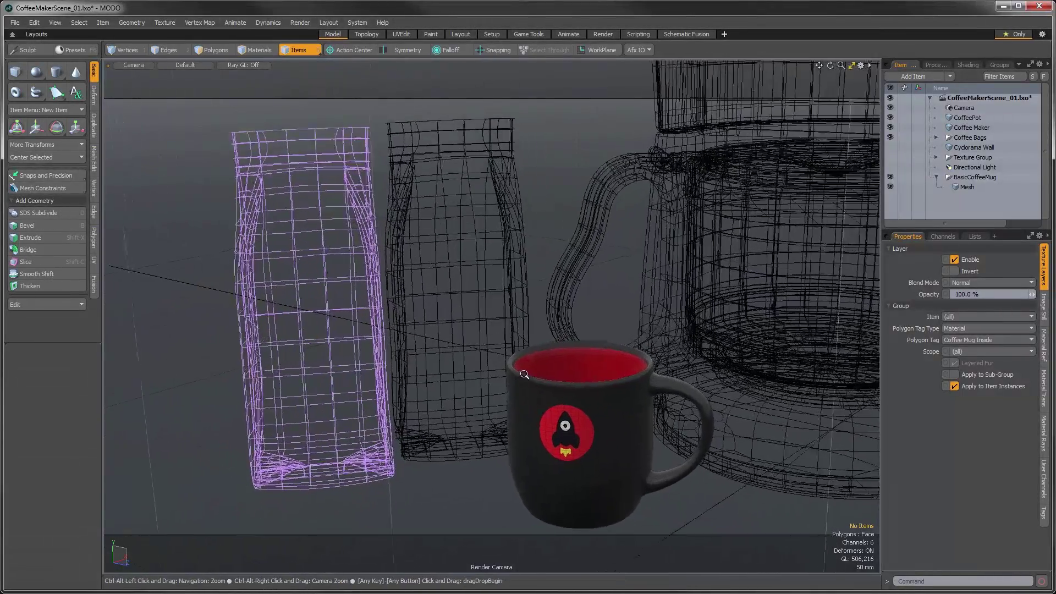
pyautogui.keyDown('ctrl'); pyautogui.keyDown('alt'); pyautogui.moveTo(524, 374); pyautogui.dragTo(455, 371, button='right'); pyautogui.keyUp('alt'); pyautogui.keyUp('ctrl')
pyautogui.keyDown('alt'); pyautogui.keyDown('shift'); pyautogui.moveTo(455, 371); pyautogui.dragTo(460, 368); pyautogui.keyUp('shift'); pyautogui.keyUp('alt')
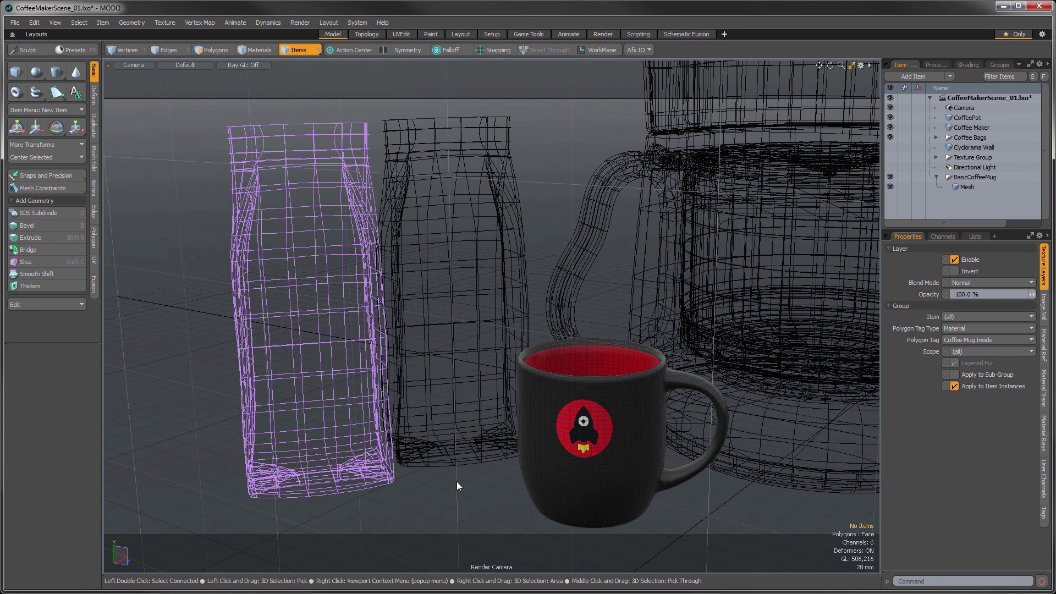
# - Import BasicSpoon.obj into the scene with OBJ units set to meters
pyautogui.click(15, 22)
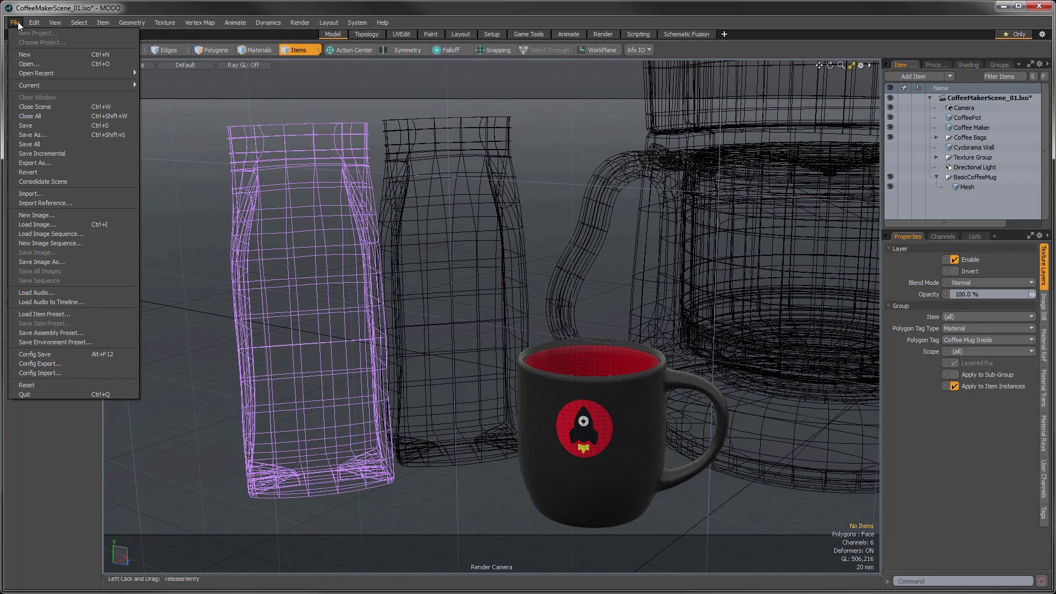
pyautogui.click(30, 193)
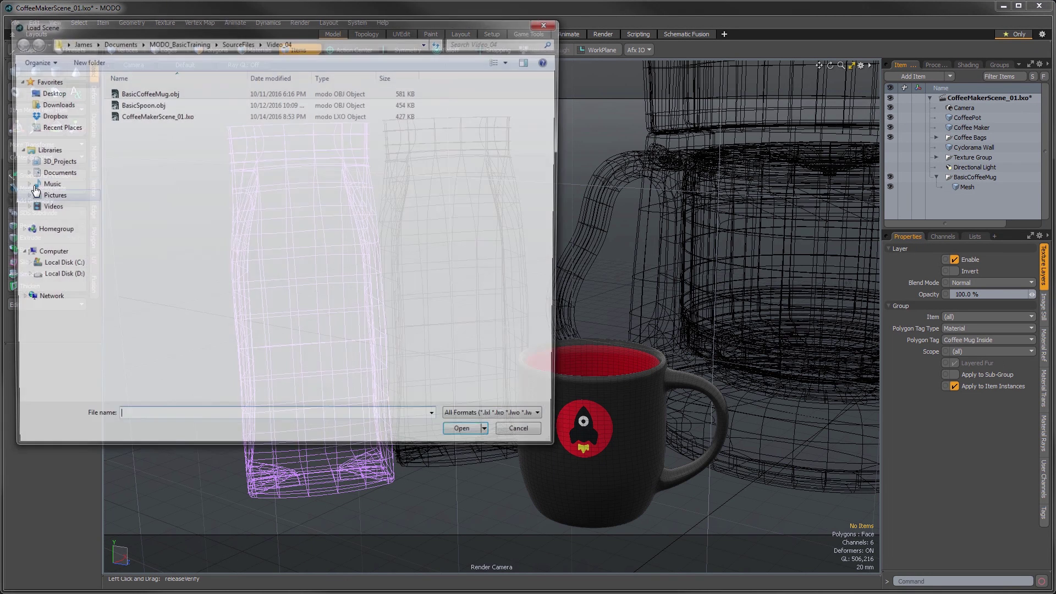
pyautogui.click(135, 104)
pyautogui.click(466, 438)
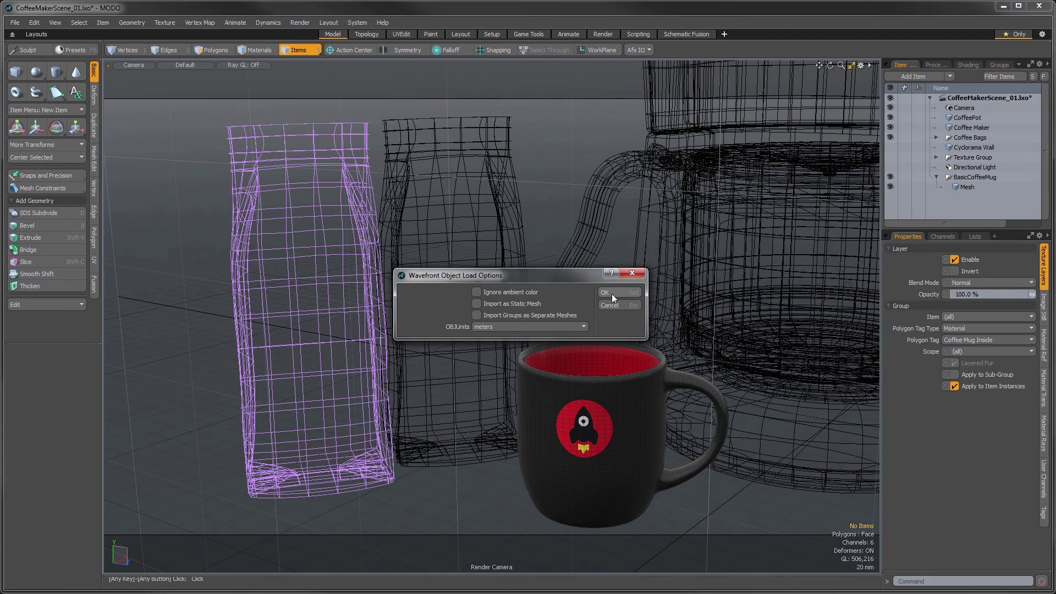
pyautogui.click(612, 293)
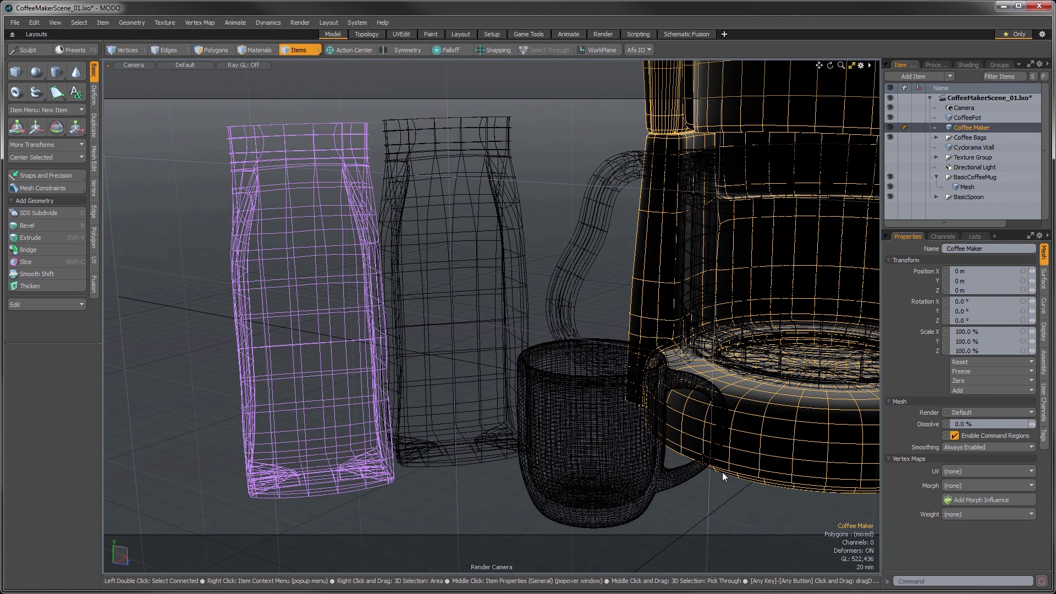
# - Move the imported spoon mesh in front of the coffee bags, to about X -331 mm, Z -147 mm
pyautogui.click(936, 196)
pyautogui.click(961, 207)
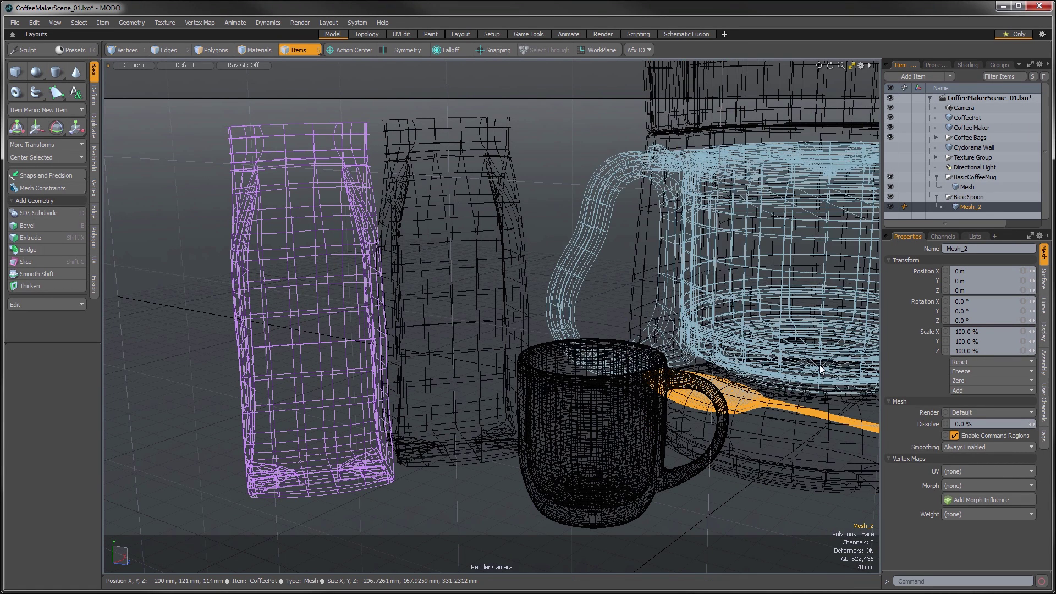
pyautogui.press('w')
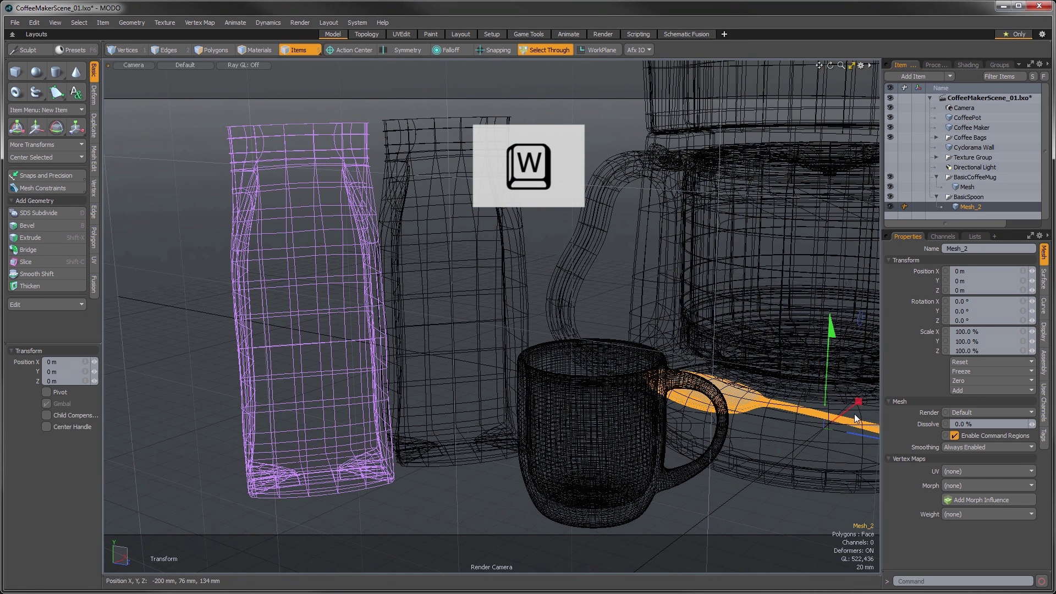
pyautogui.moveTo(855, 418); pyautogui.dragTo(474, 506)
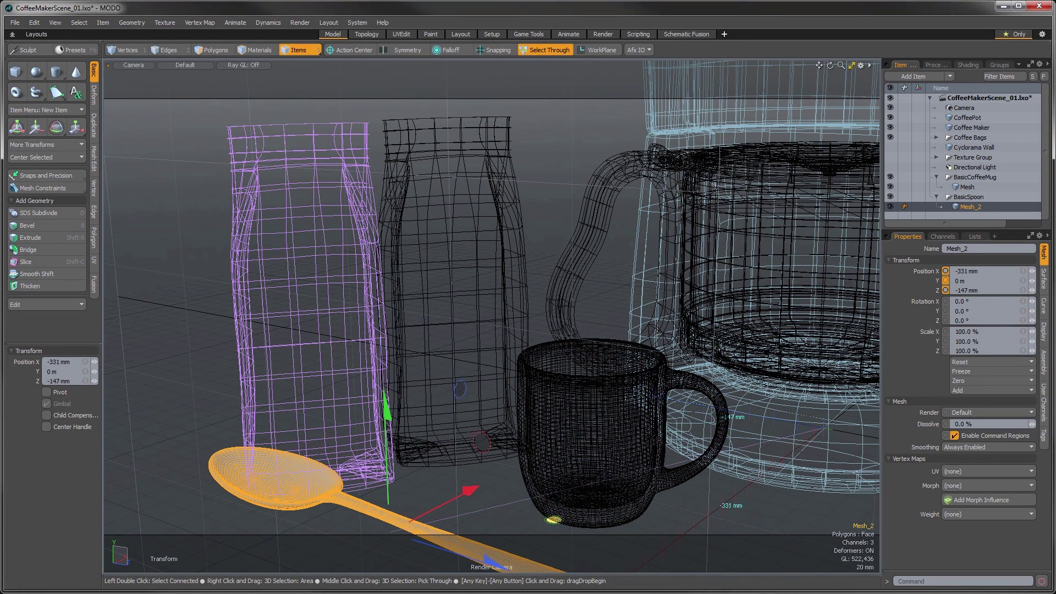
# - Rotate the spoon about -90.4° around Y, scale it uniformly to about 63.5%, and deselect it
pyautogui.press('e')
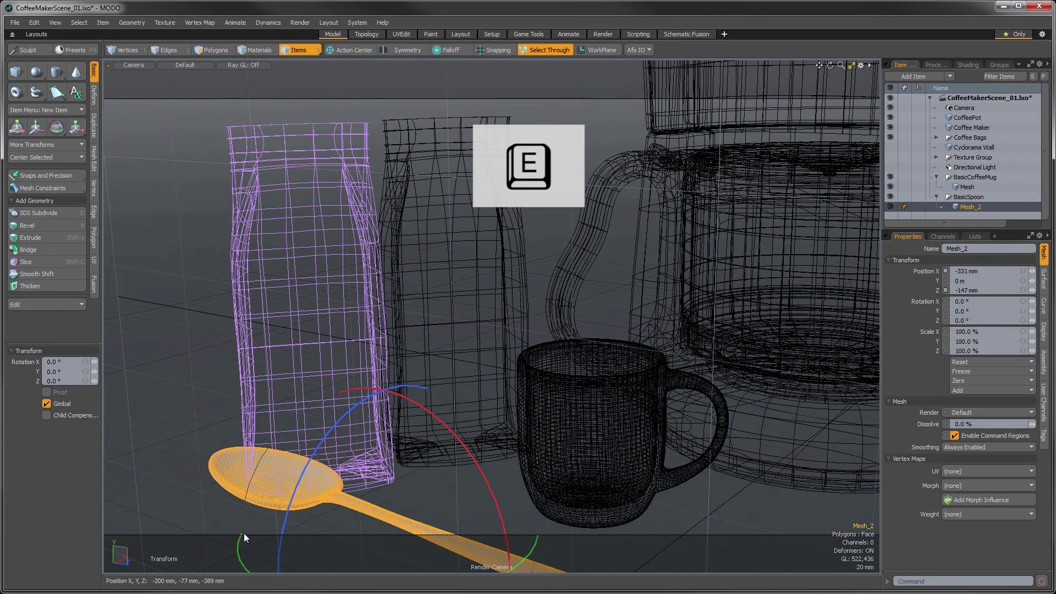
pyautogui.moveTo(243, 538); pyautogui.dragTo(374, 541)
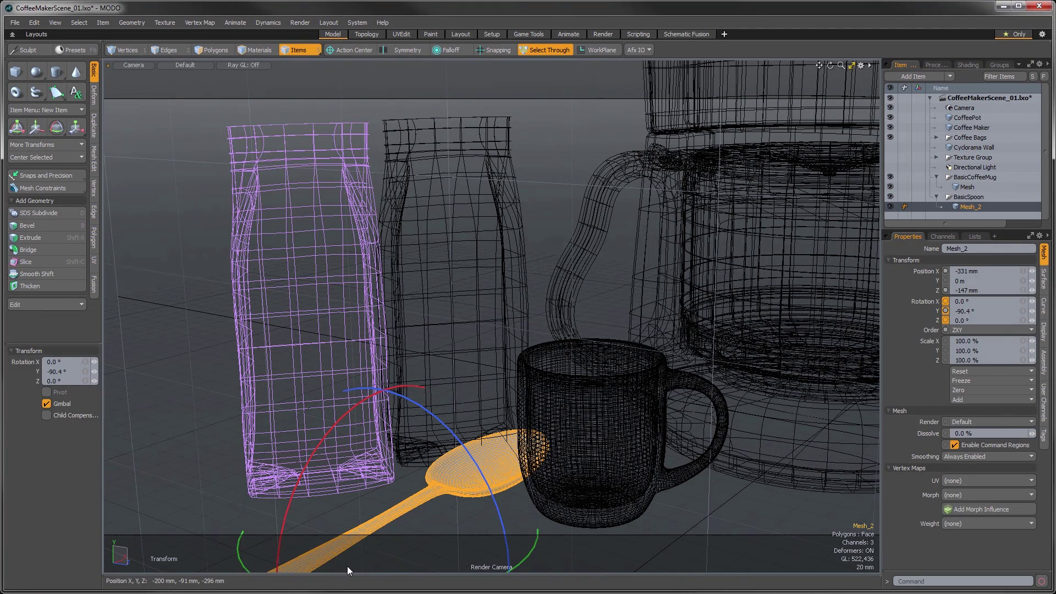
pyautogui.press('r')
pyautogui.moveTo(394, 525); pyautogui.dragTo(365, 534)
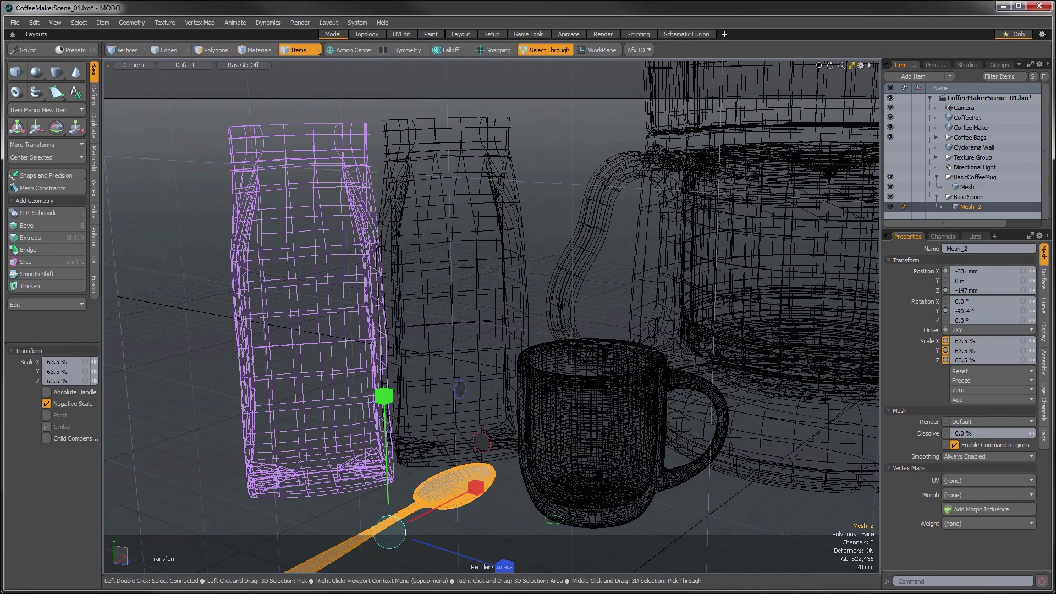
pyautogui.press('space')
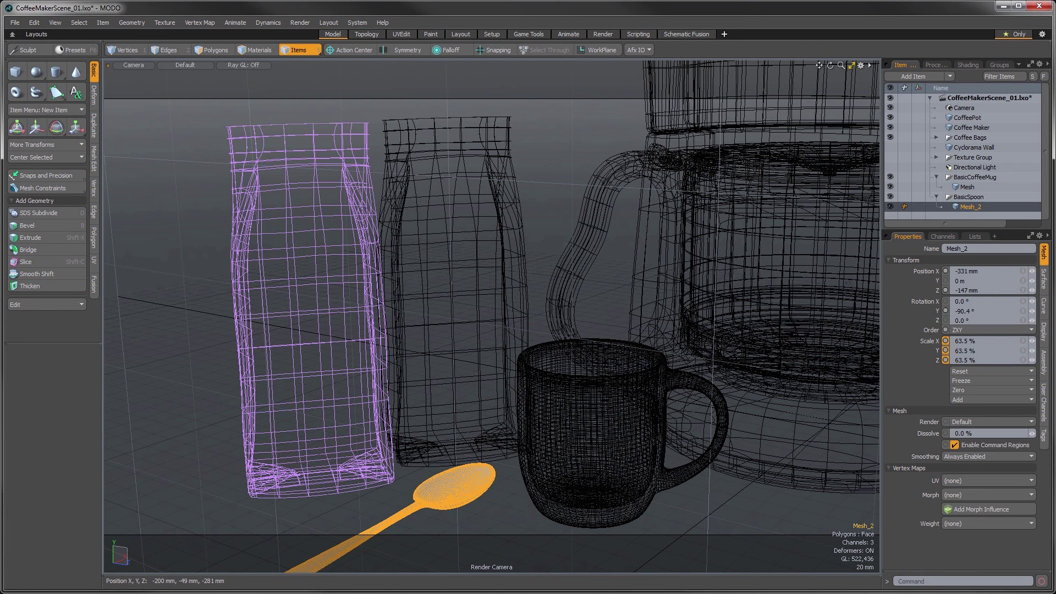
pyautogui.click(364, 511)
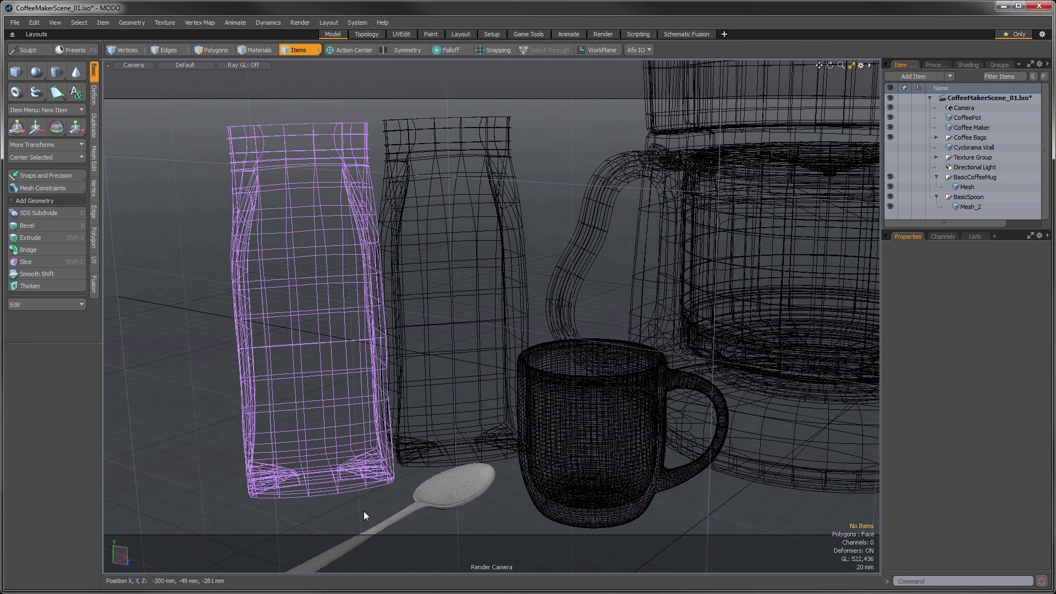
# - Select the spoon mesh and all of its connected polygons in Polygons mode
pyautogui.click(422, 506)
pyautogui.press('3')
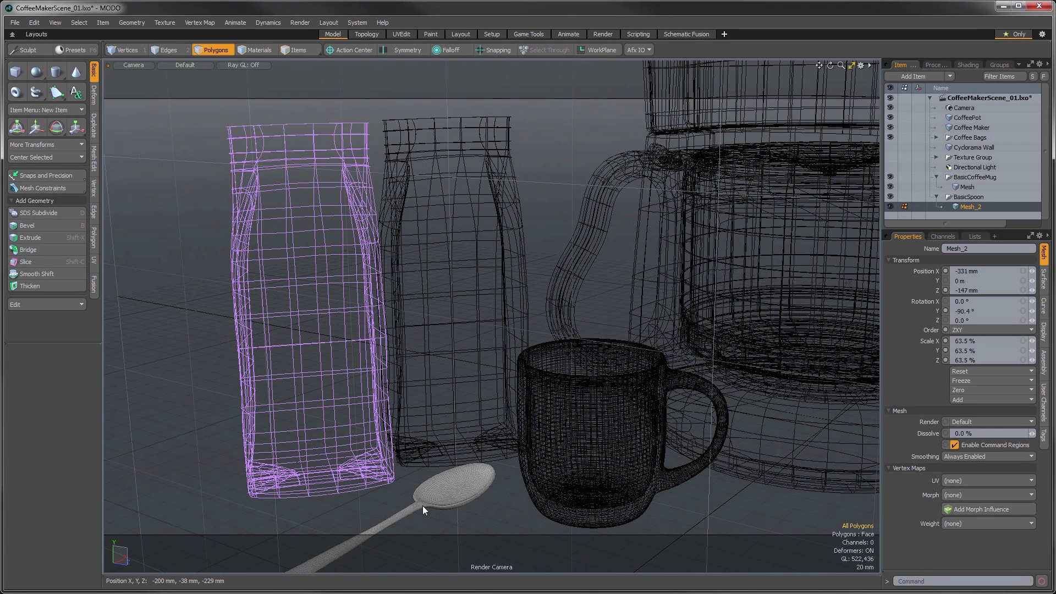
pyautogui.doubleClick(443, 492)
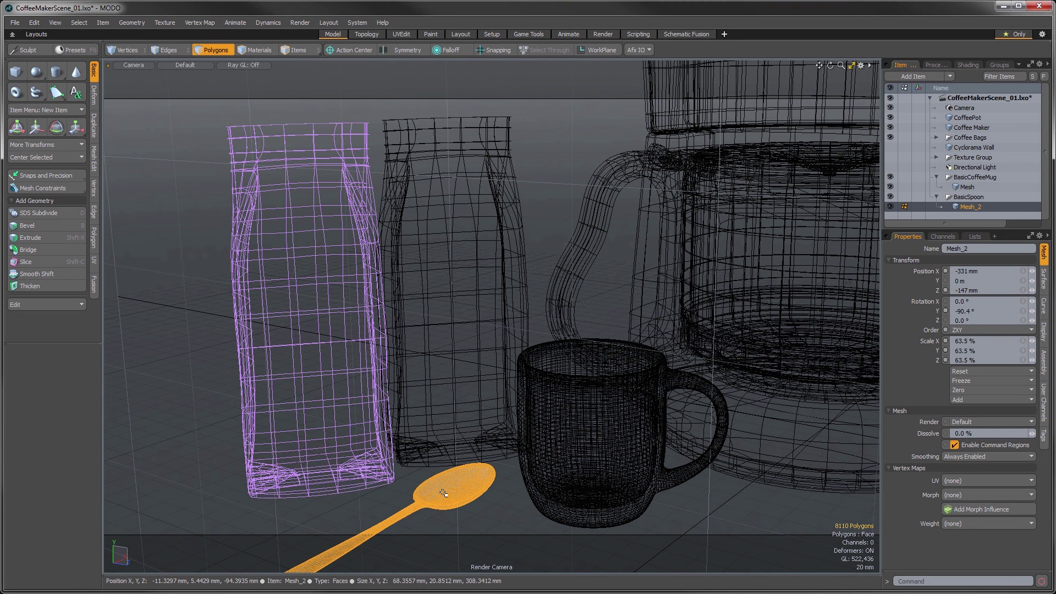
# - Assign the selection a material named Spoon with a 0.22 grey colour, 10% diffuse and 90% specular
pyautogui.press('m')
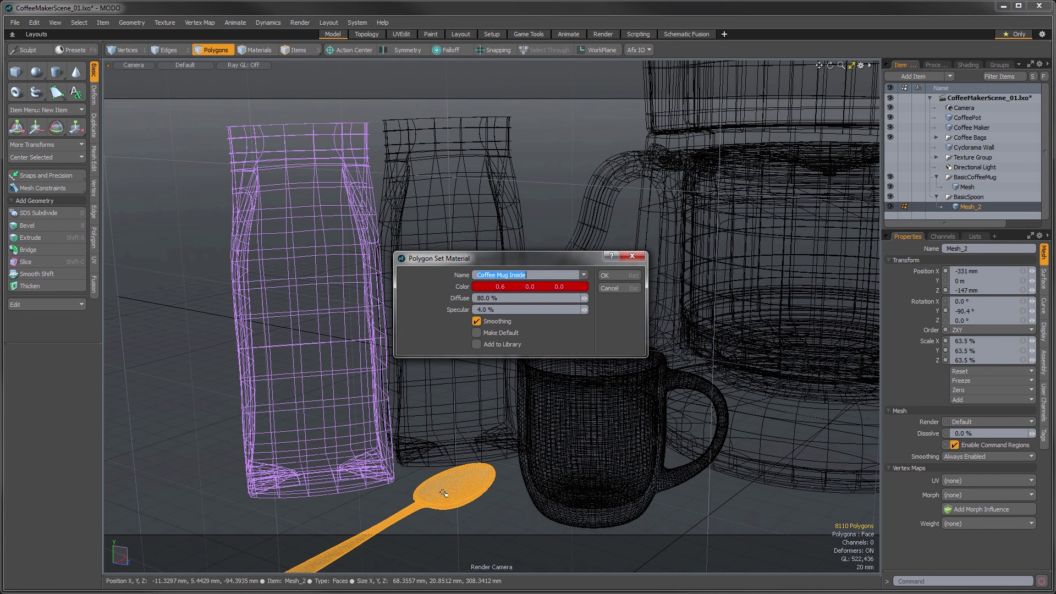
pyautogui.write('Spoon')
pyautogui.click(483, 286)
pyautogui.click(454, 360)
pyautogui.click(420, 435)
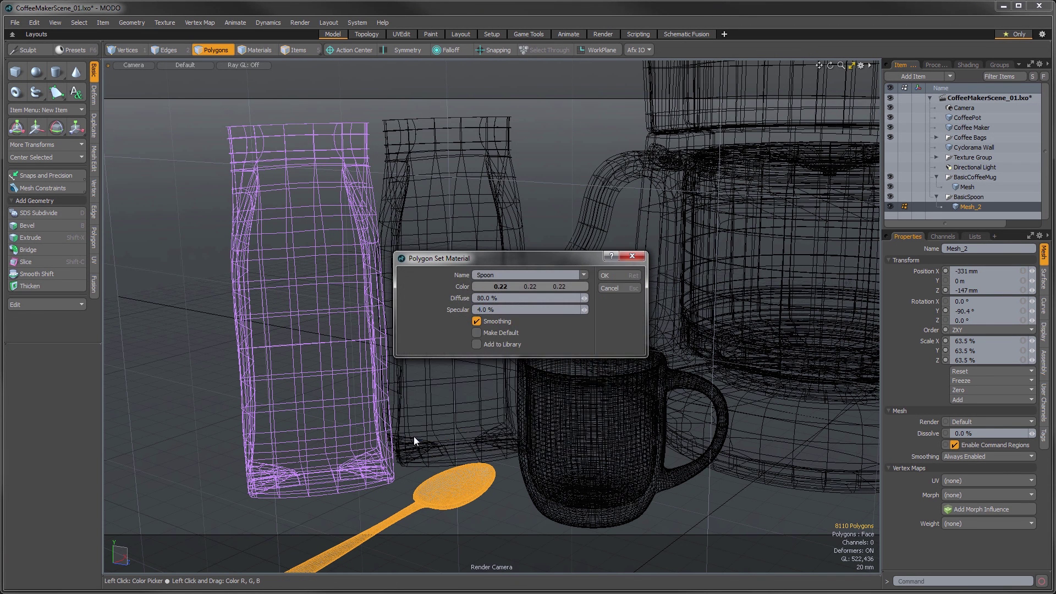
pyautogui.click(484, 297)
pyautogui.write('10')
pyautogui.press('Tab')
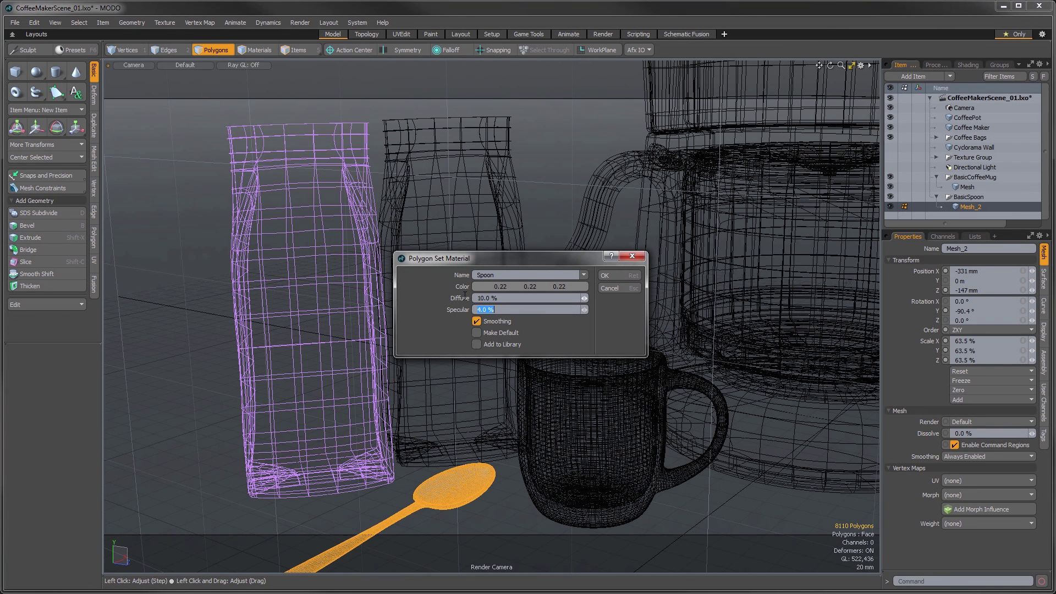
pyautogui.write('90')
pyautogui.press('Return')
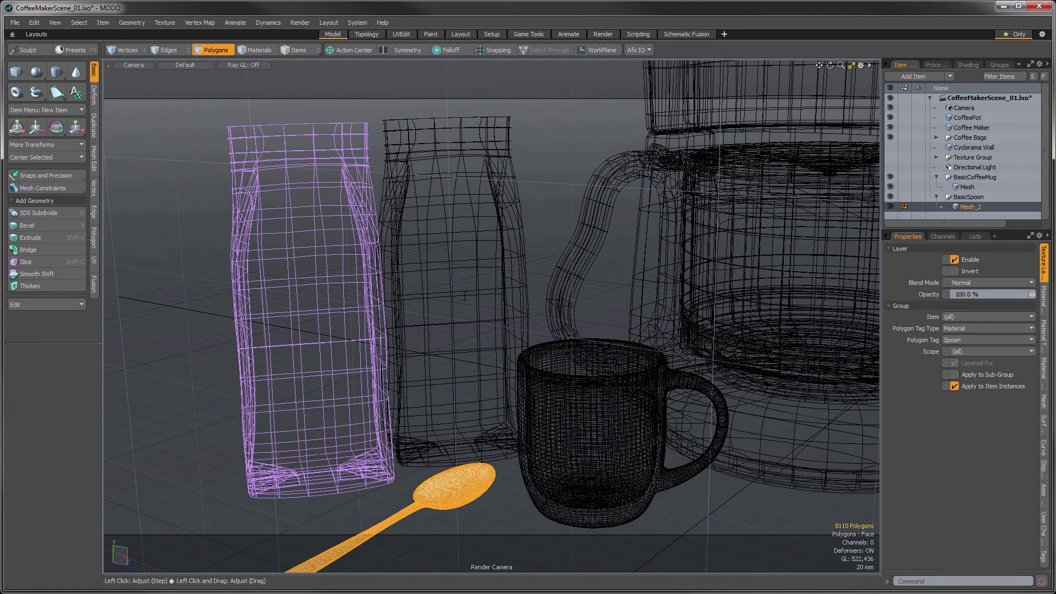
# - Start a preview render of the scene and move its window clear of the item list and properties
pyautogui.press('F8')
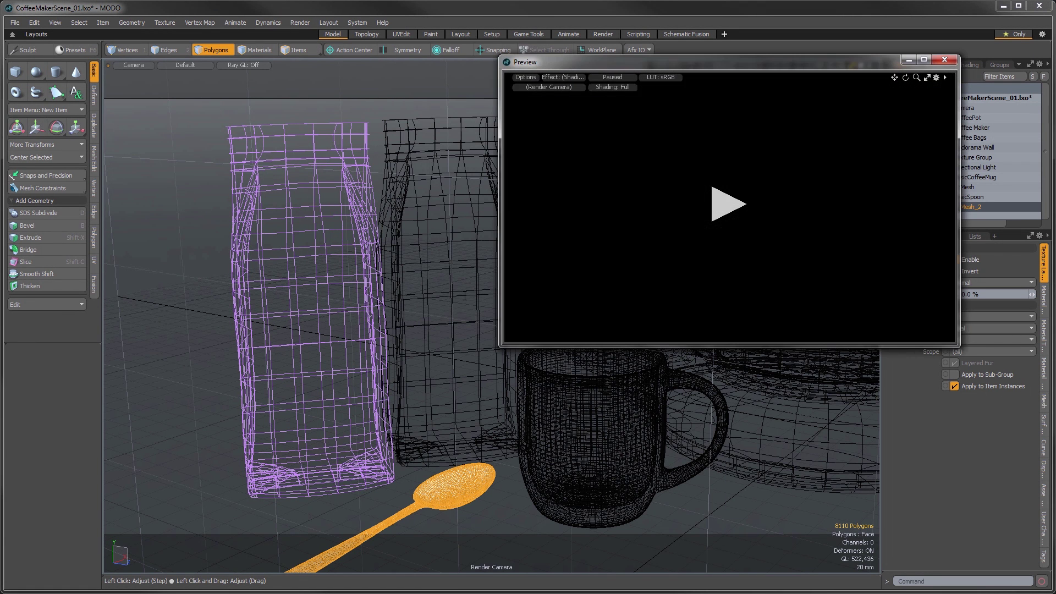
pyautogui.click(716, 207)
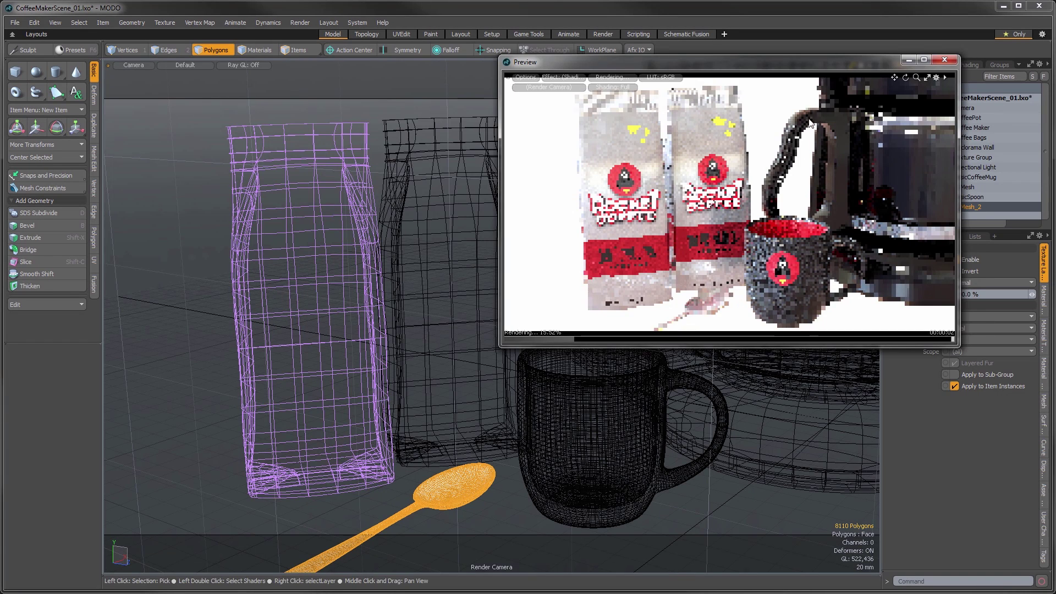
pyautogui.moveTo(761, 62); pyautogui.dragTo(561, 99)
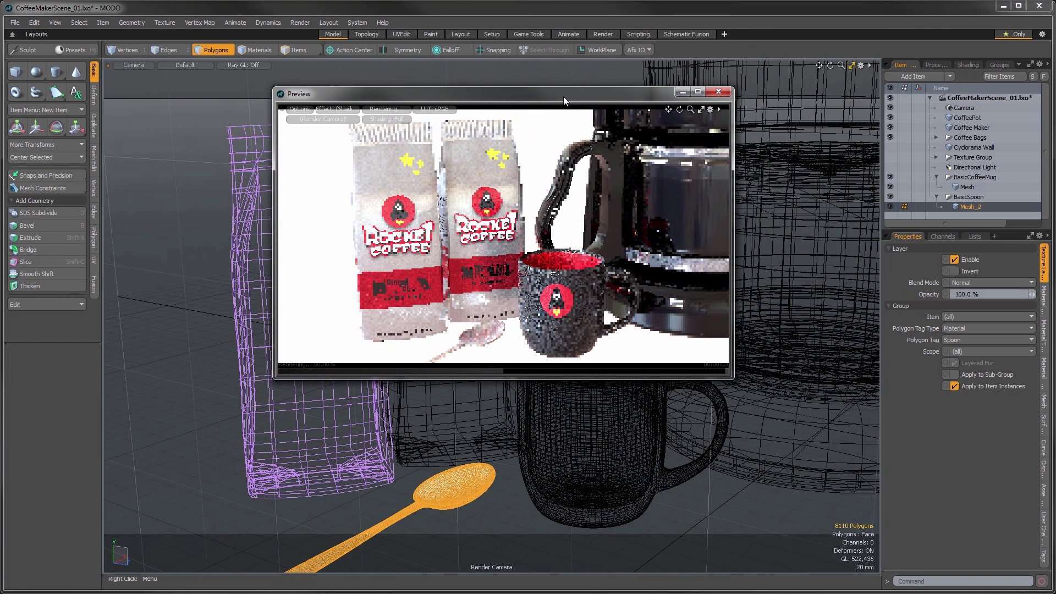
# - Set the roughness of the Spoon group's material to 5% in the Shader Tree and save the scene
pyautogui.click(967, 65)
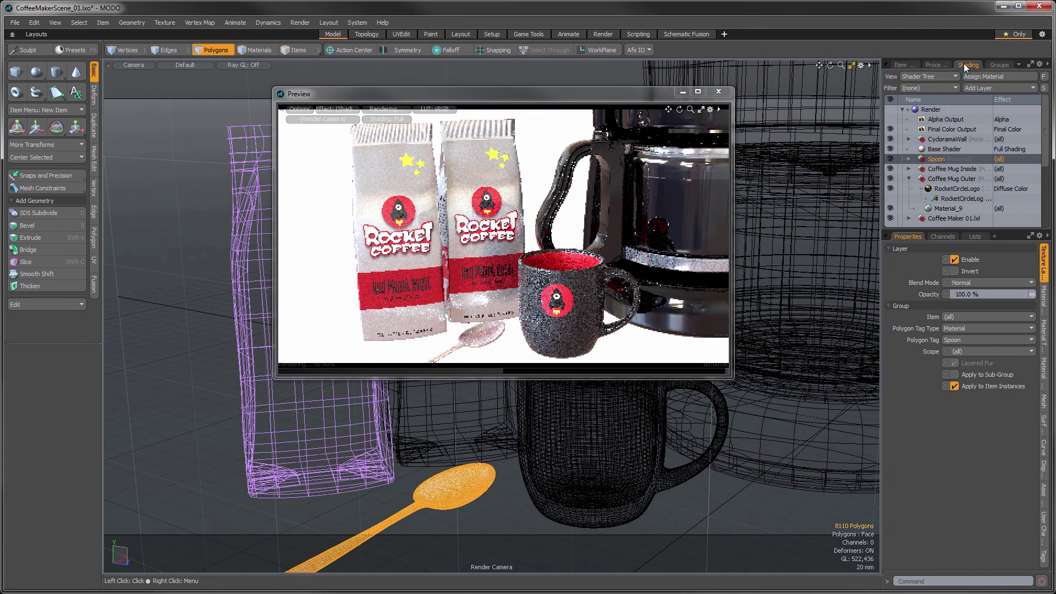
pyautogui.click(909, 159)
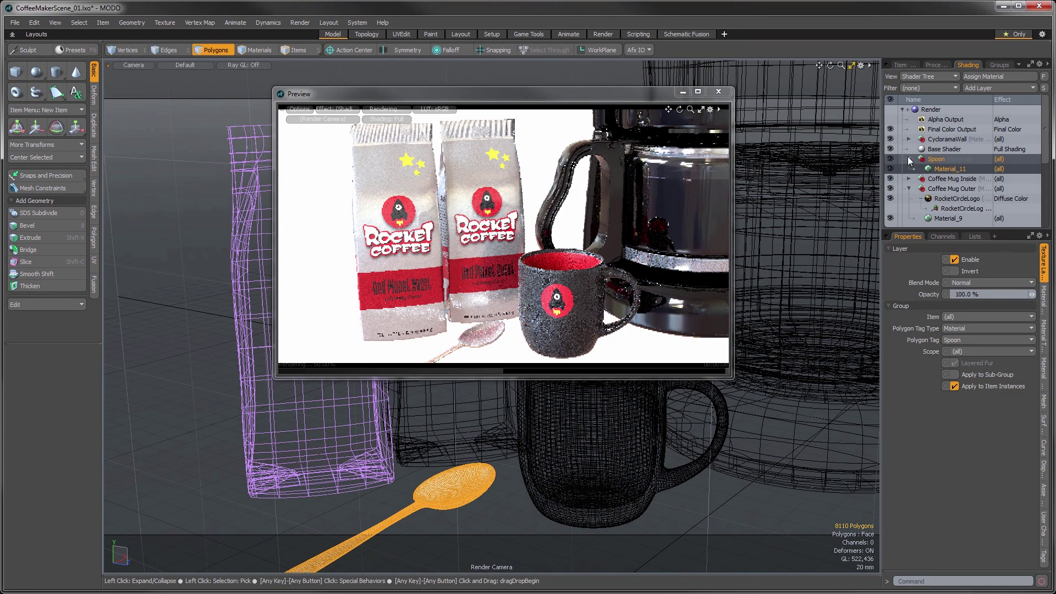
pyautogui.click(945, 169)
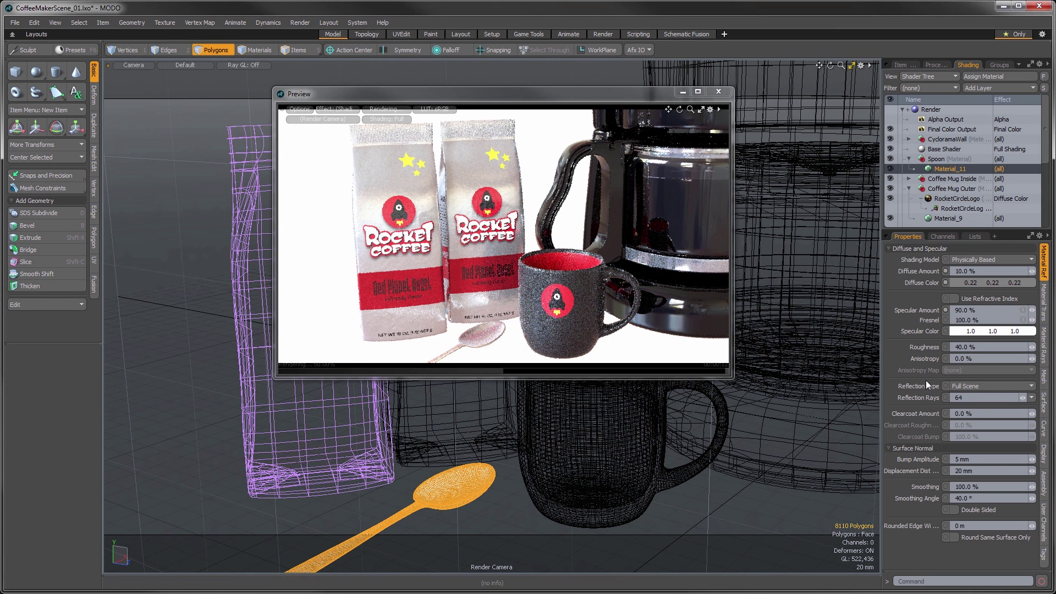
pyautogui.click(968, 346)
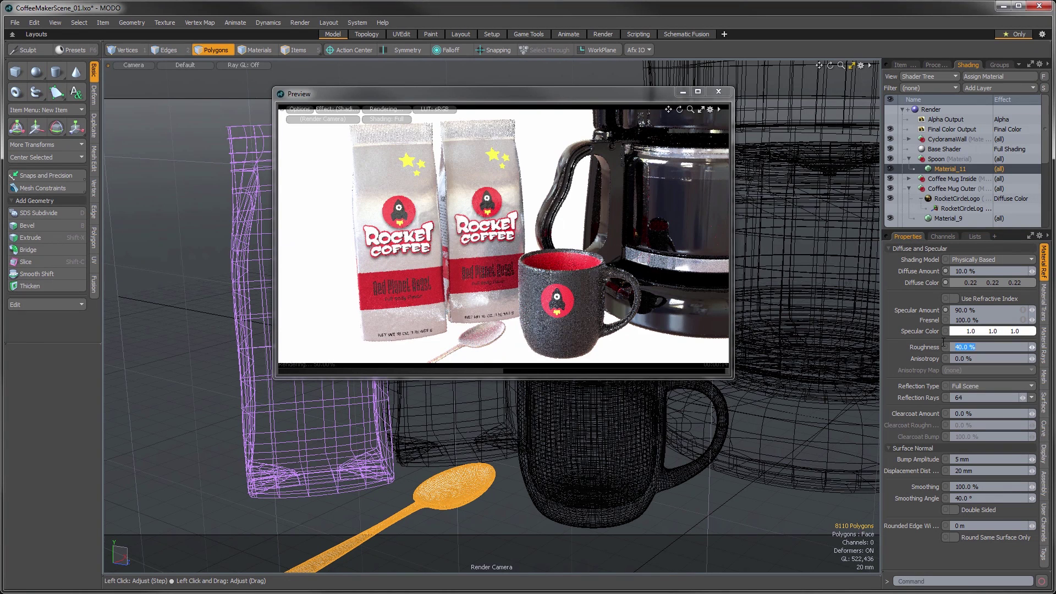
pyautogui.write('5')
pyautogui.press('Return')
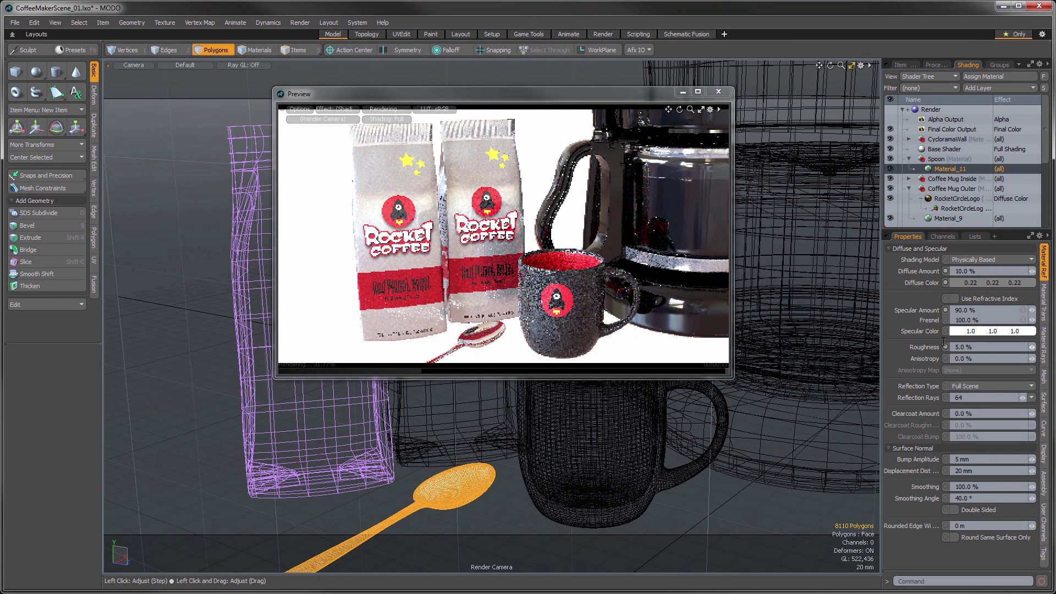
pyautogui.hotkey('ctrl', 's')
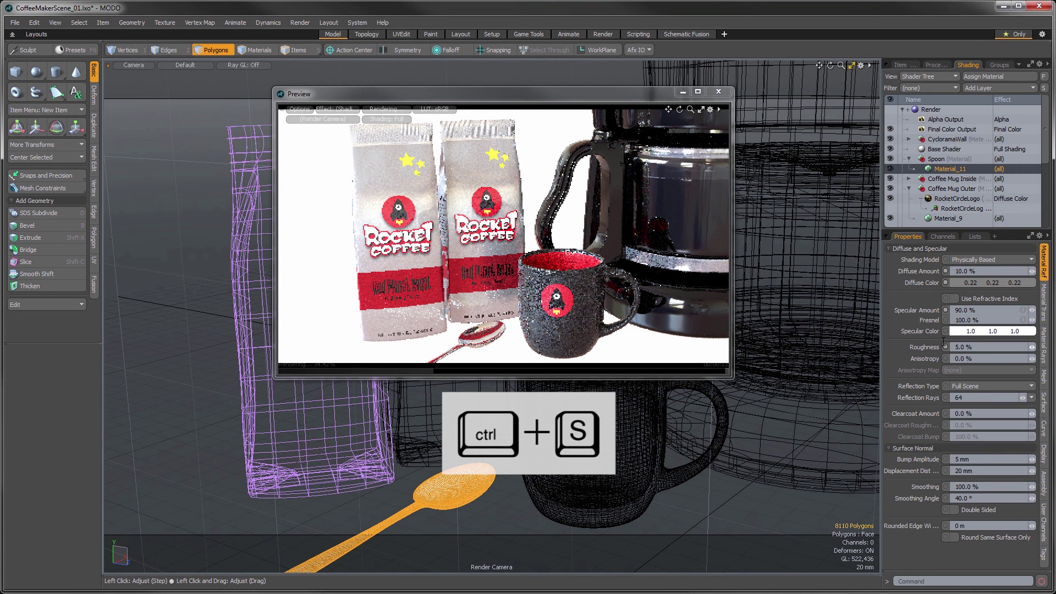
pyautogui.press('ctrl')
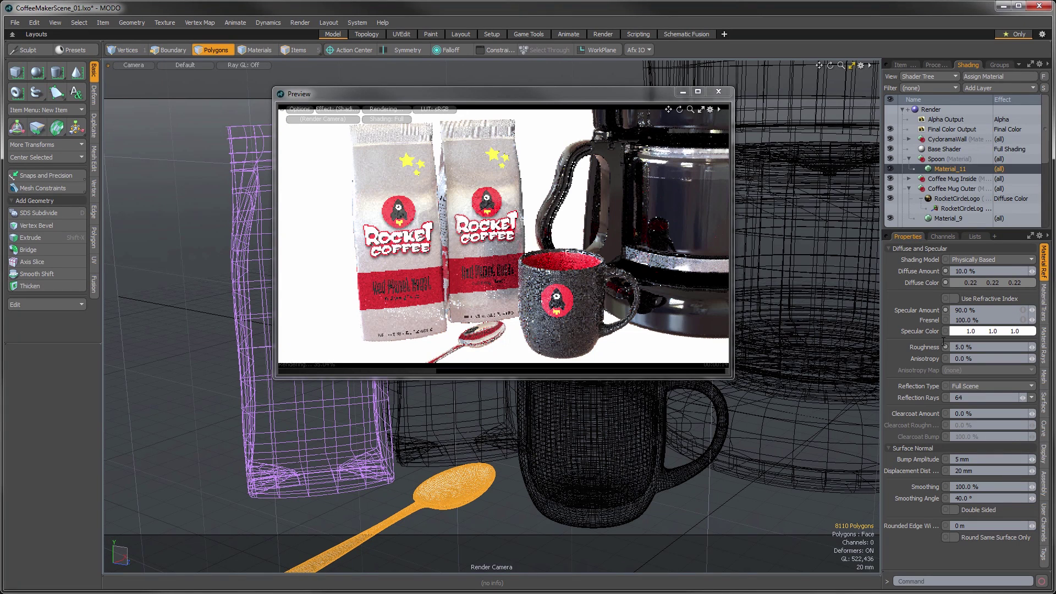